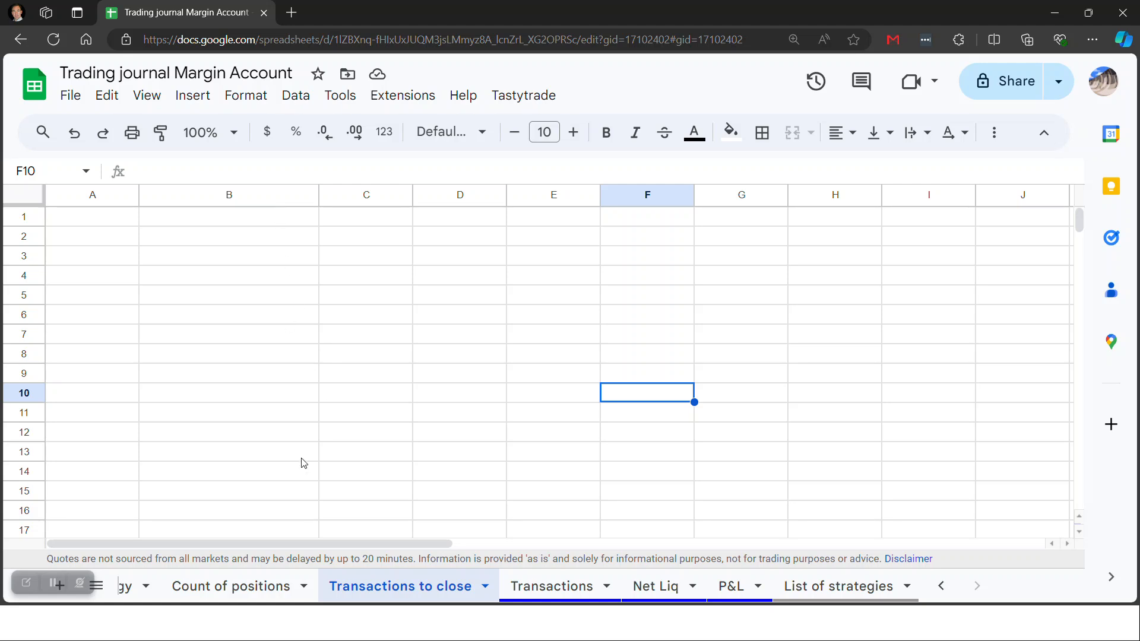
Look through the records on the Transactions sheet and return to the Transactions to close sheet.
click(591, 587)
scroll(573, 338, down, 20)
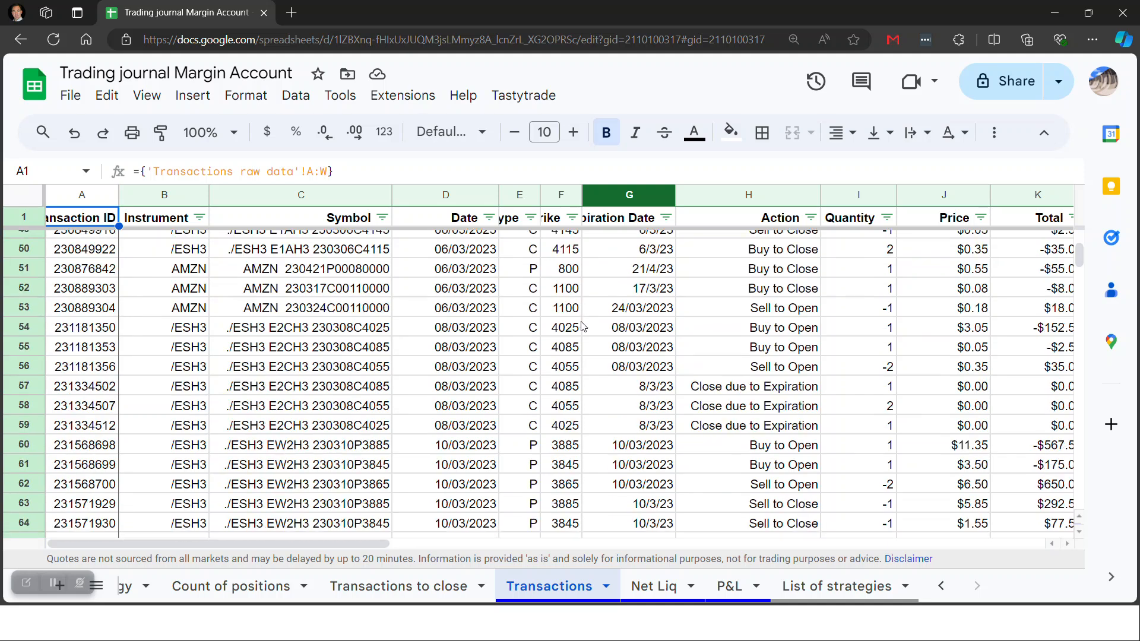
scroll(583, 326, up, 12)
scroll(583, 326, up, 12)
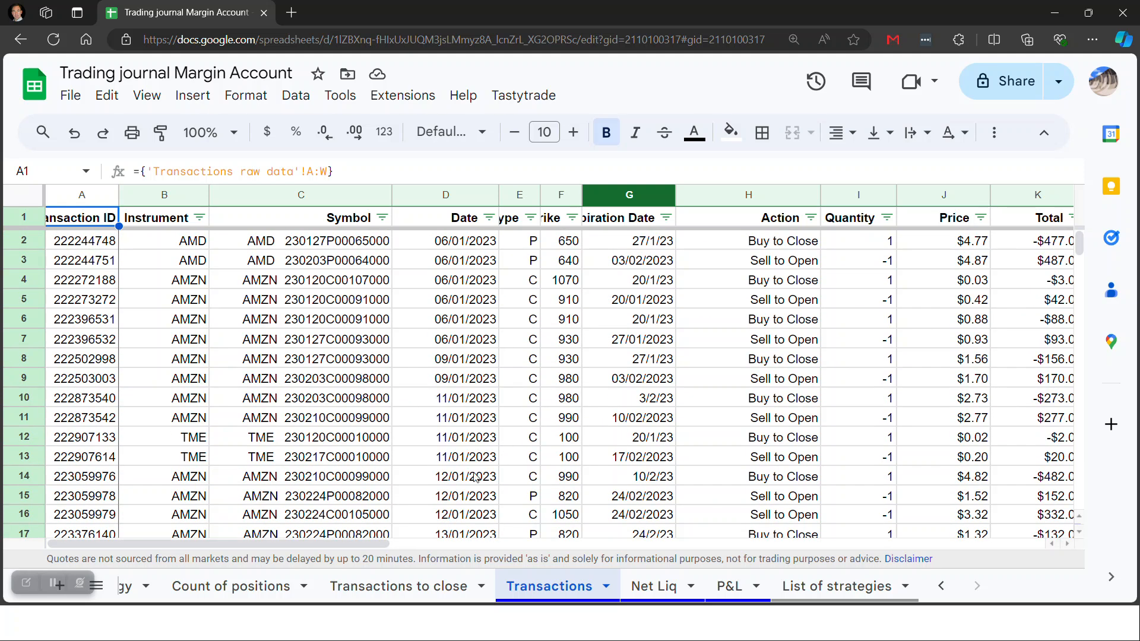
click(423, 588)
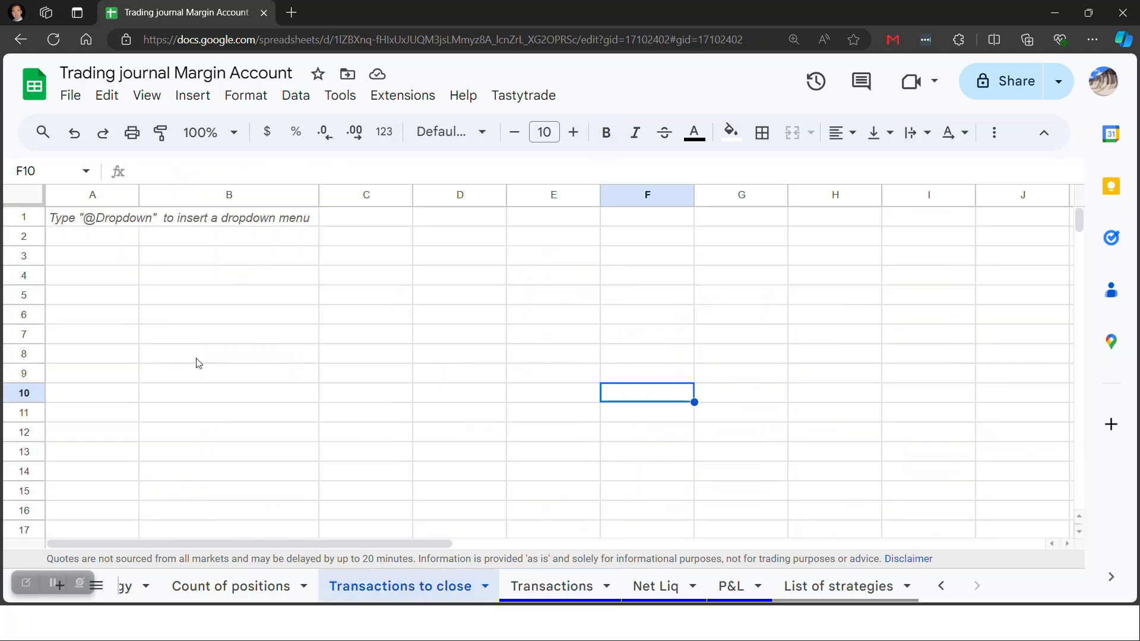
Start a FILTER formula in cell B3 with the Transactions sheet's Symbol column (Transactions!C:C) as its range.
click(245, 257)
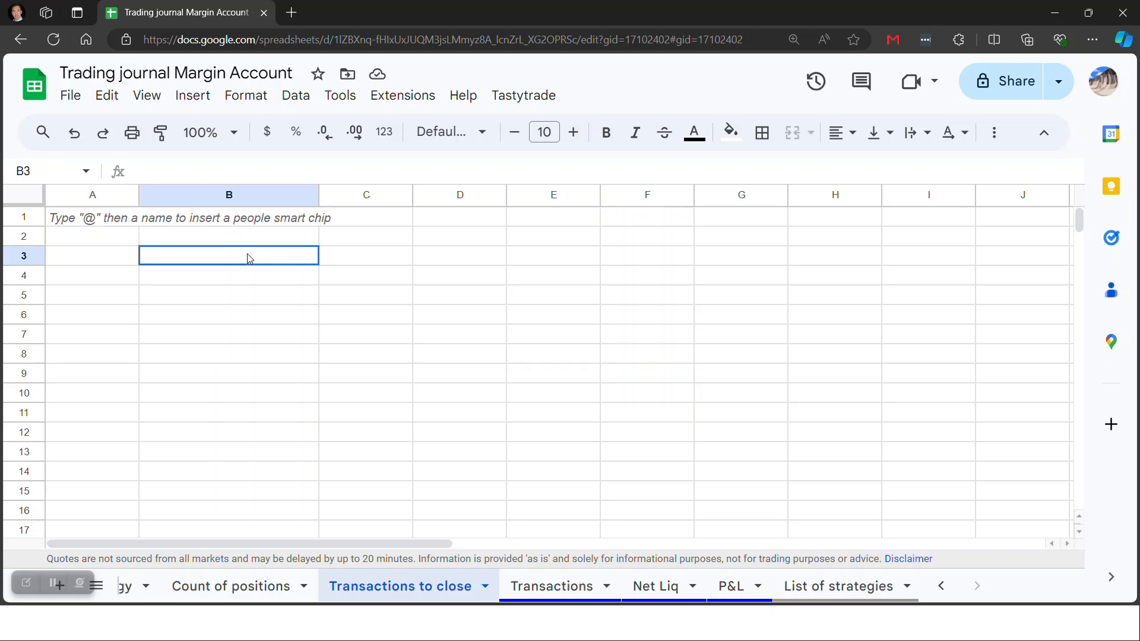
text(=fil)
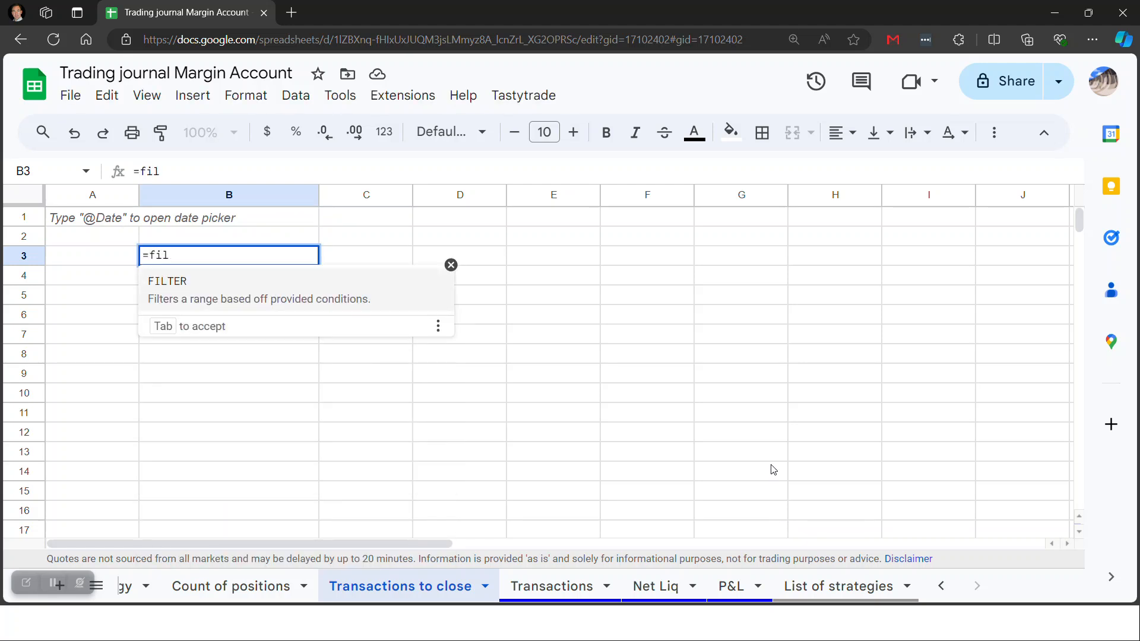
key(Tab)
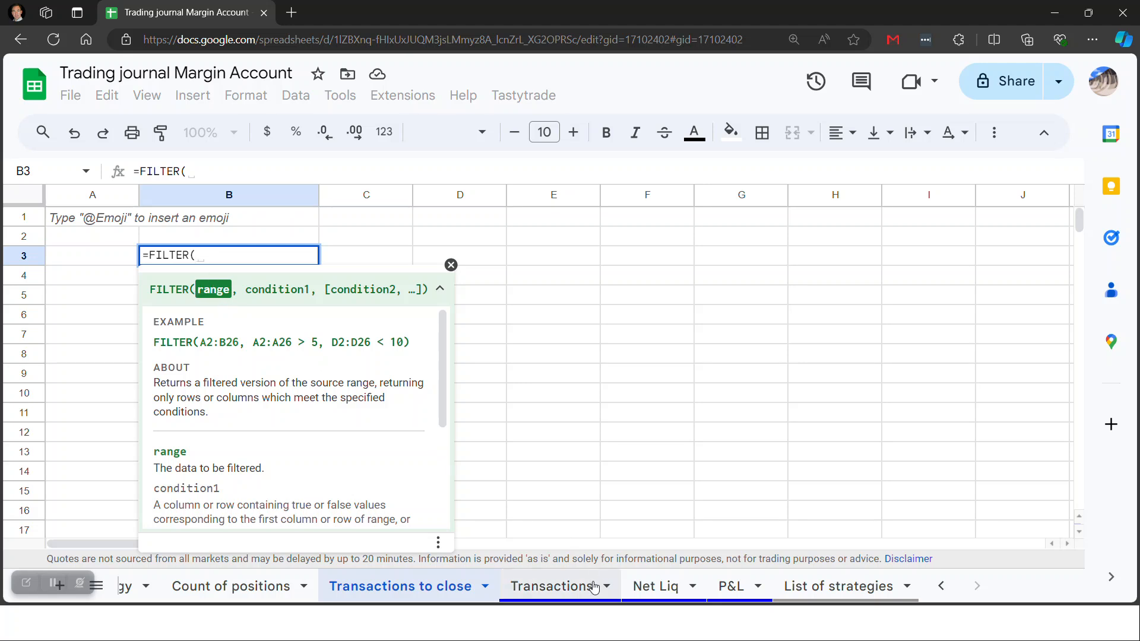
click(560, 588)
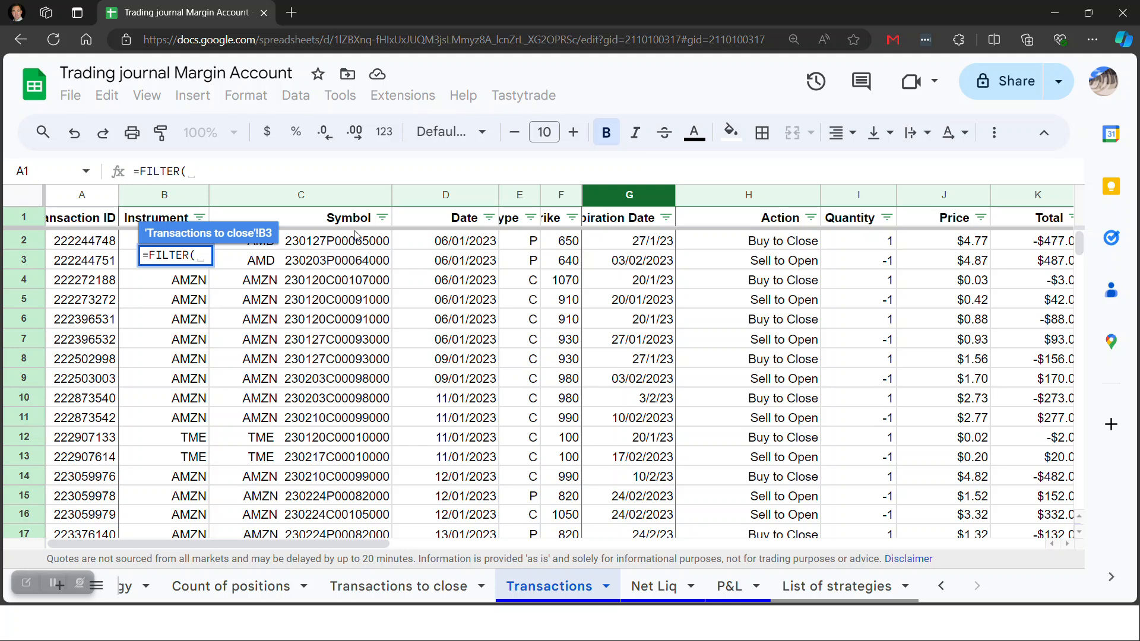
click(336, 202)
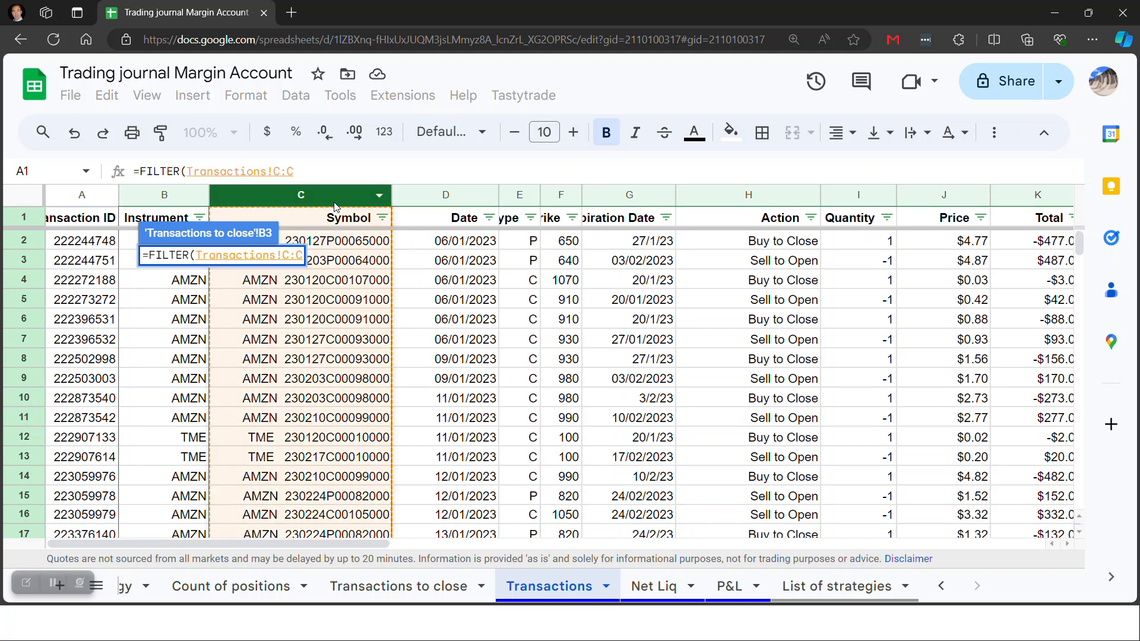
text(,)
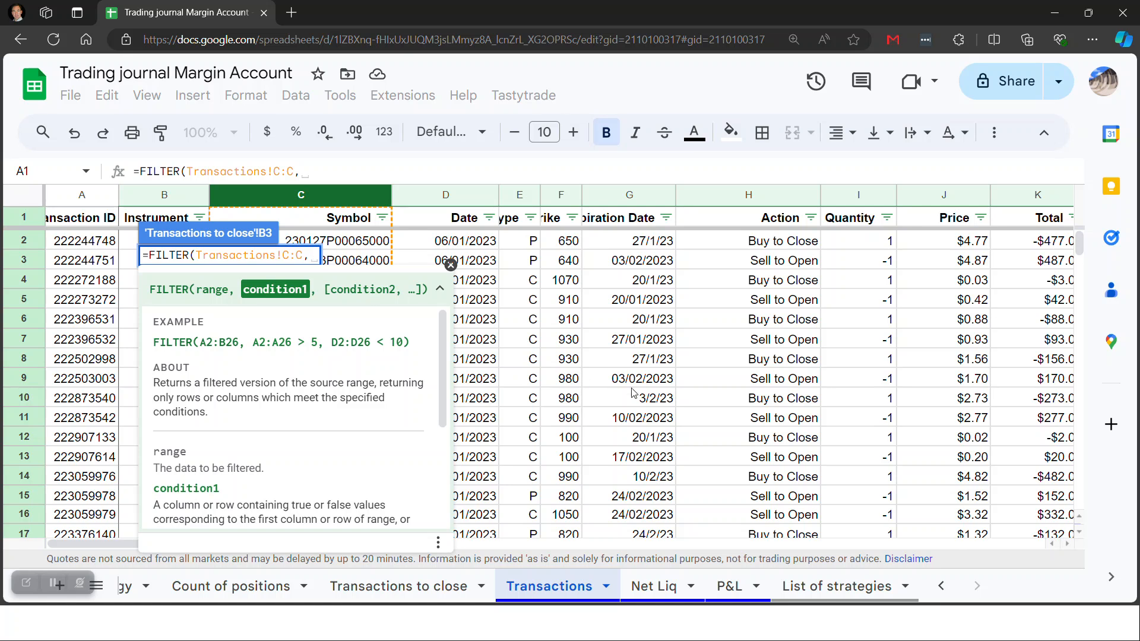
Complete the FILTER formula with the condition that the Transactions Status column (R:R) is not equal to "Closed".
click(1068, 544)
drag(1070, 546, 1070, 546)
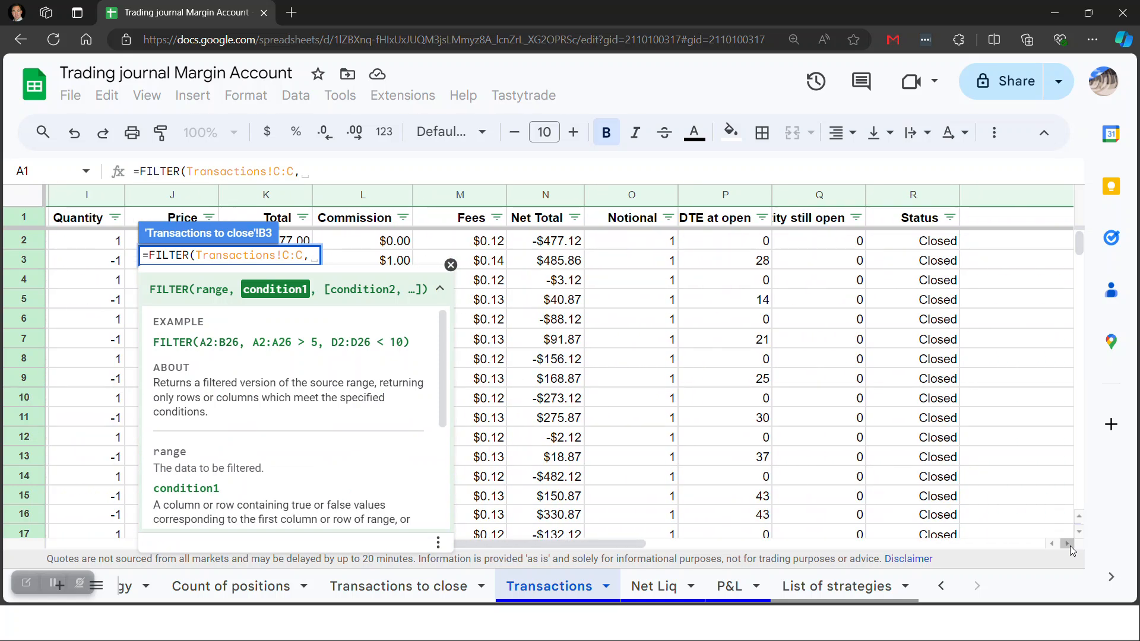
click(933, 200)
click(593, 163)
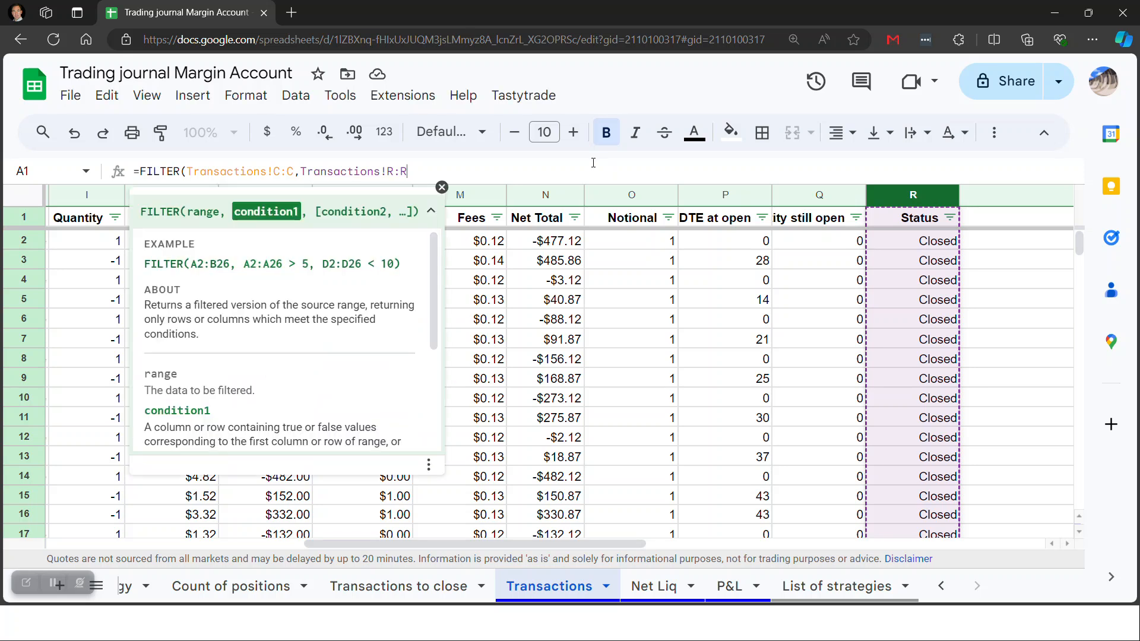
text(<>)
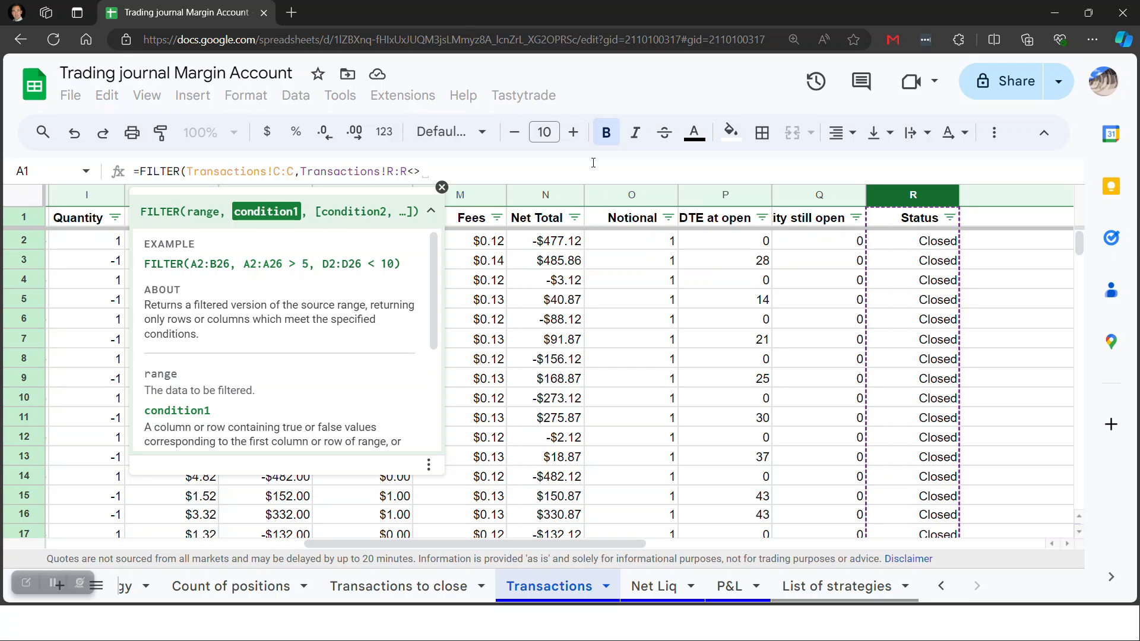
text("Cl)
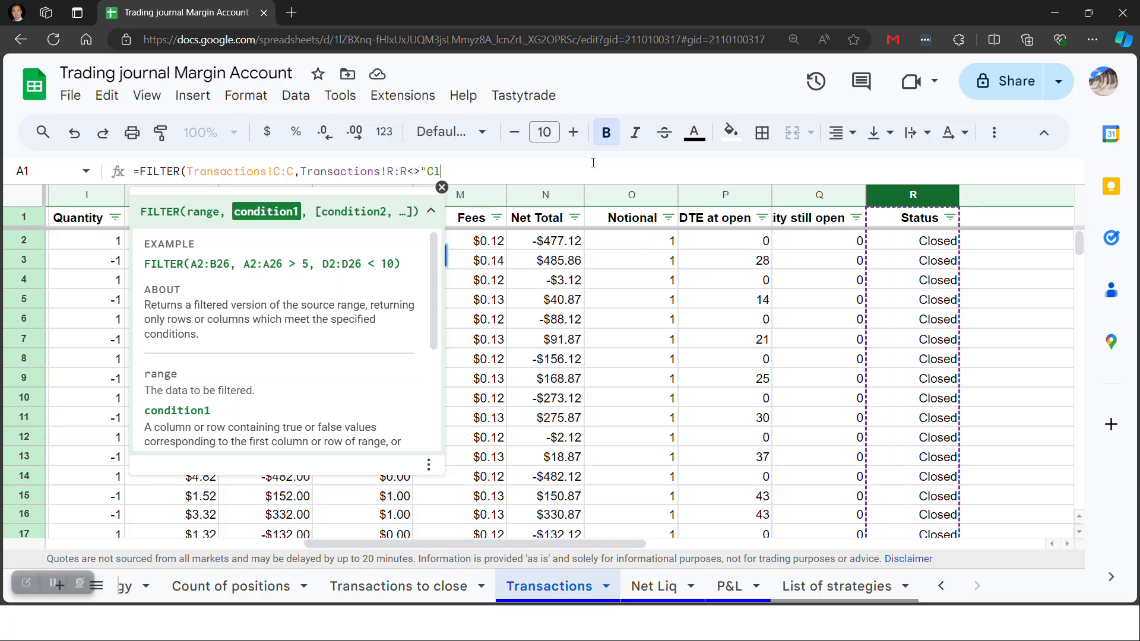
text(osed")
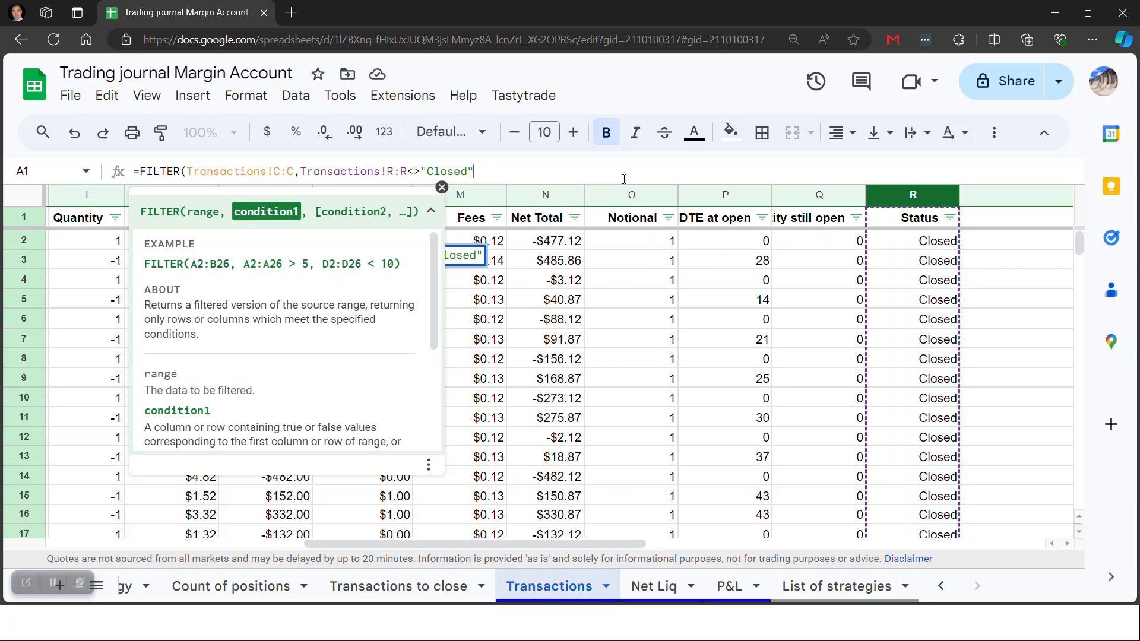
text())
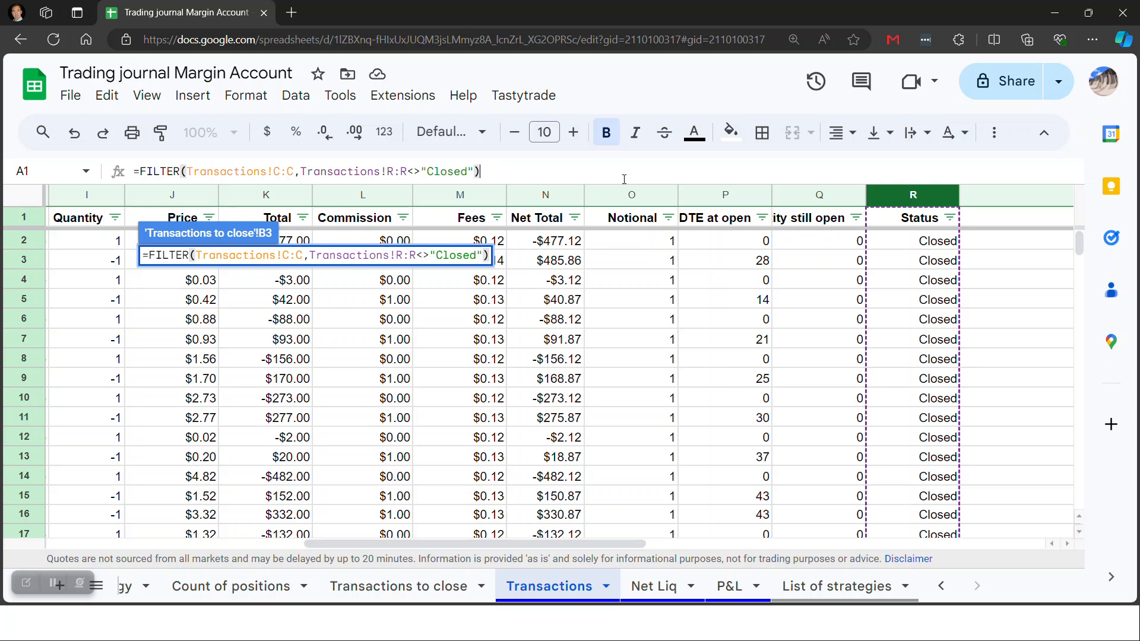
key(Return)
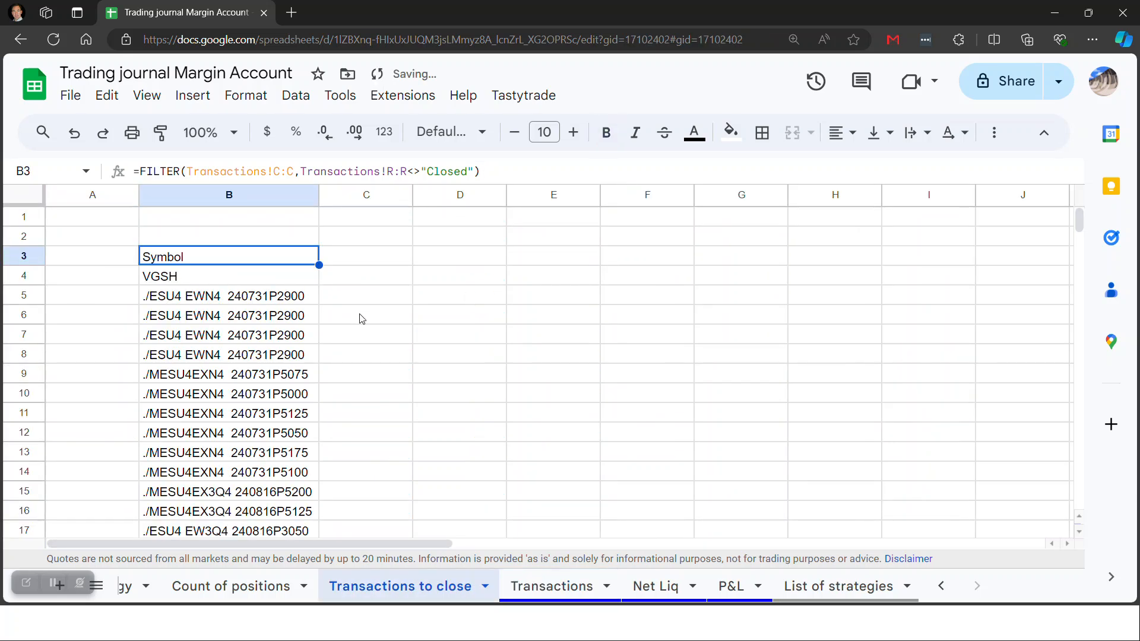
Add a second condition to the B3 FILTER formula requiring the Transactions Action column (H:H) to equal "Sell to Open".
scroll(297, 305, down, 8)
scroll(278, 344, down, 7)
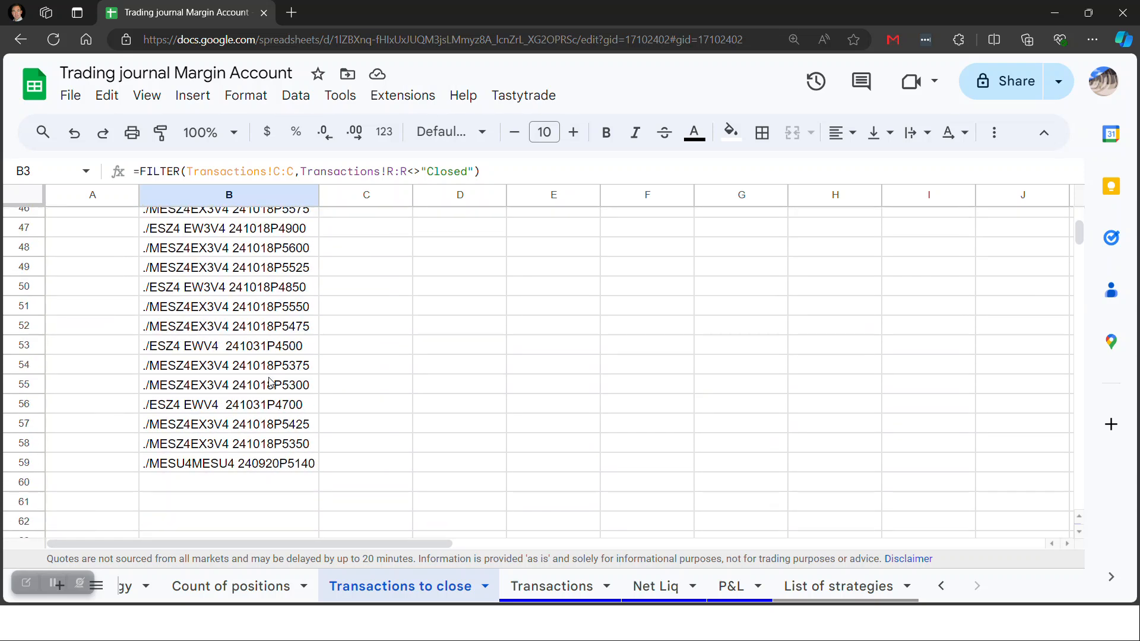
scroll(270, 381, up, 15)
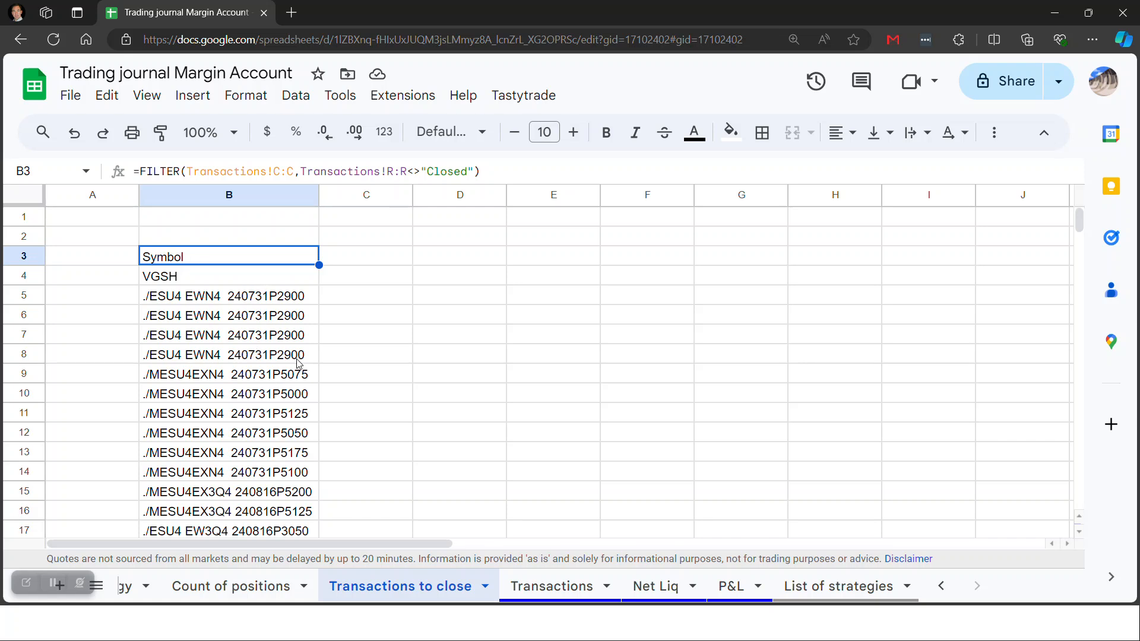
click(477, 171)
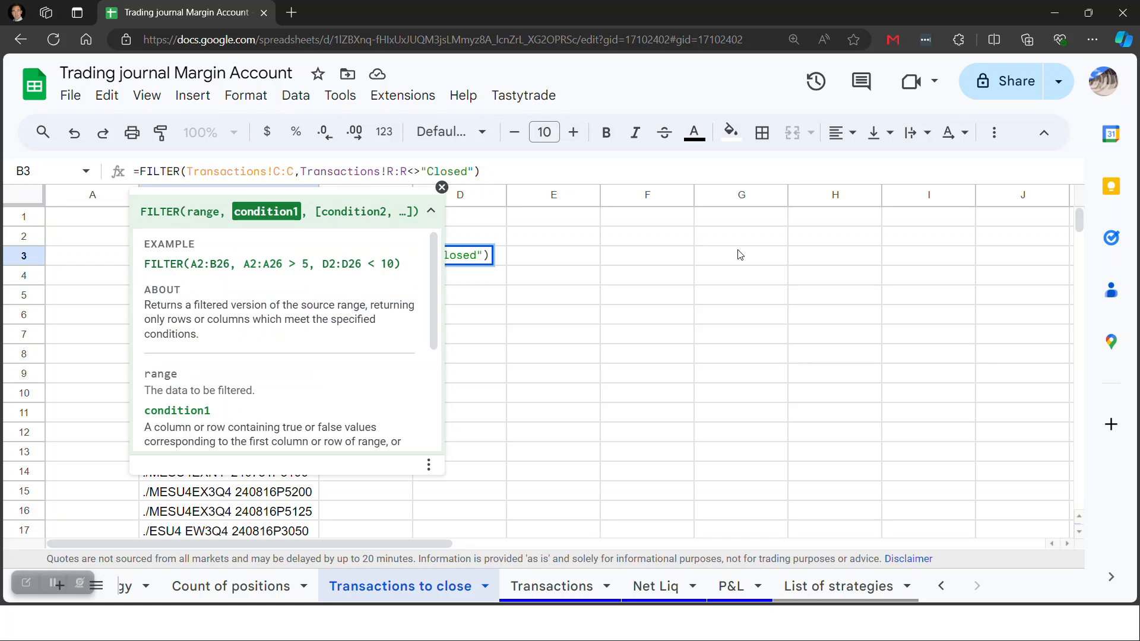
text(,)
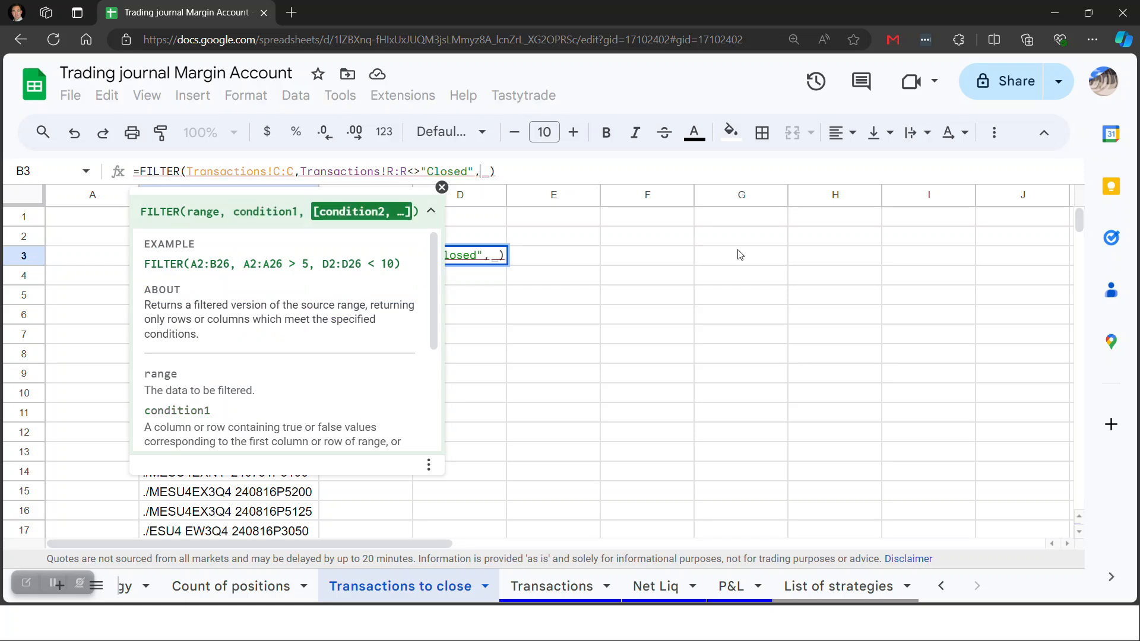
click(561, 585)
drag(555, 543, 376, 539)
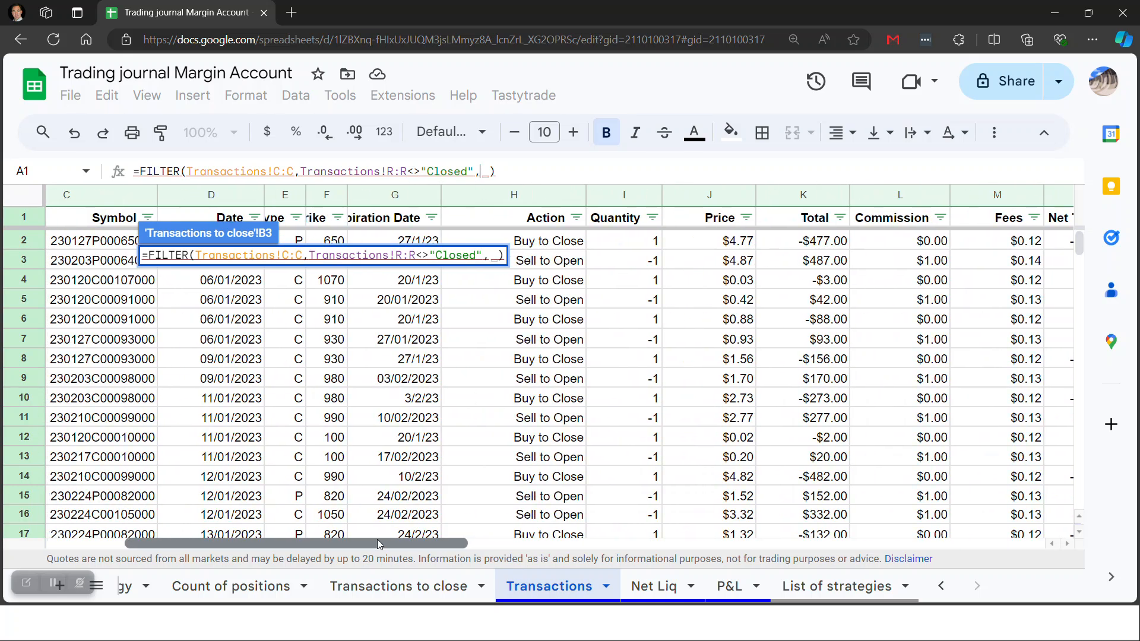
click(527, 198)
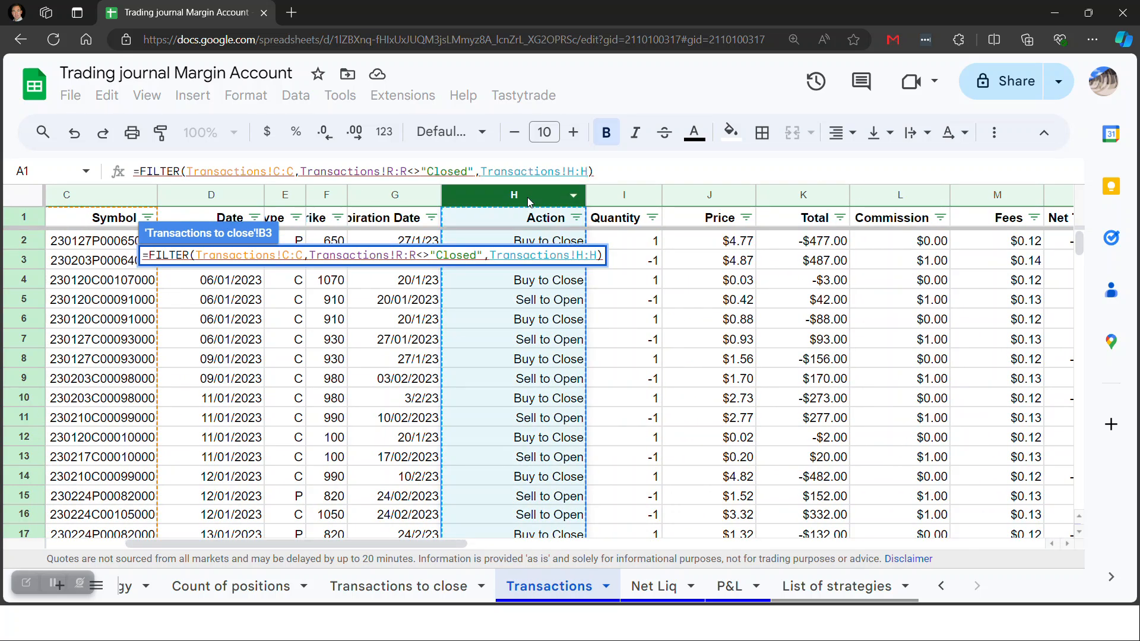
text(=")
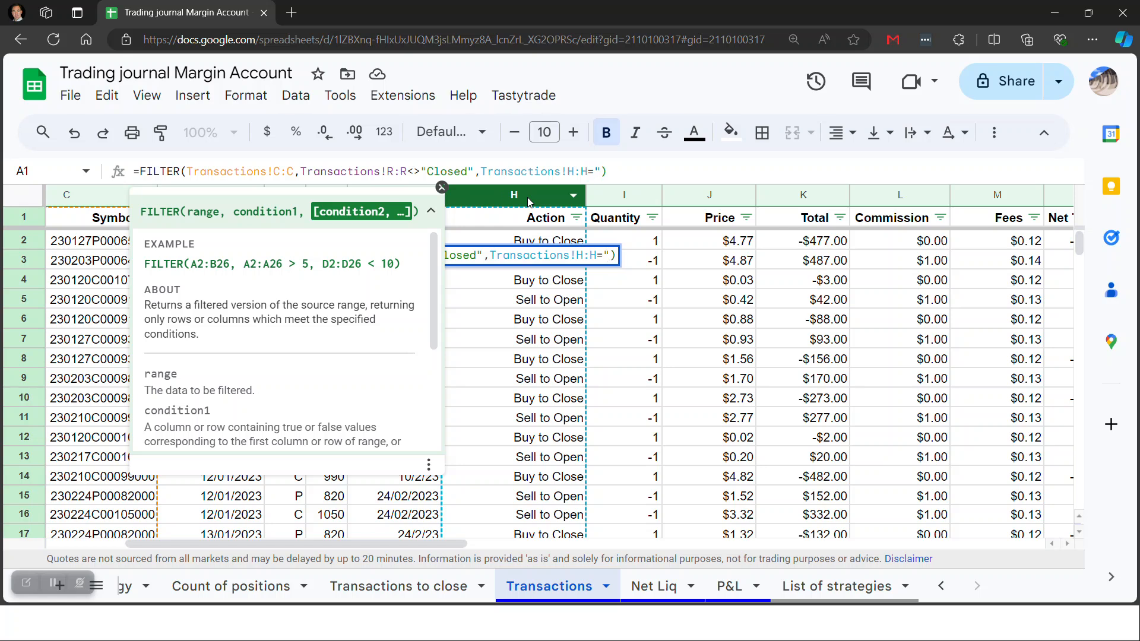
text(Sell )
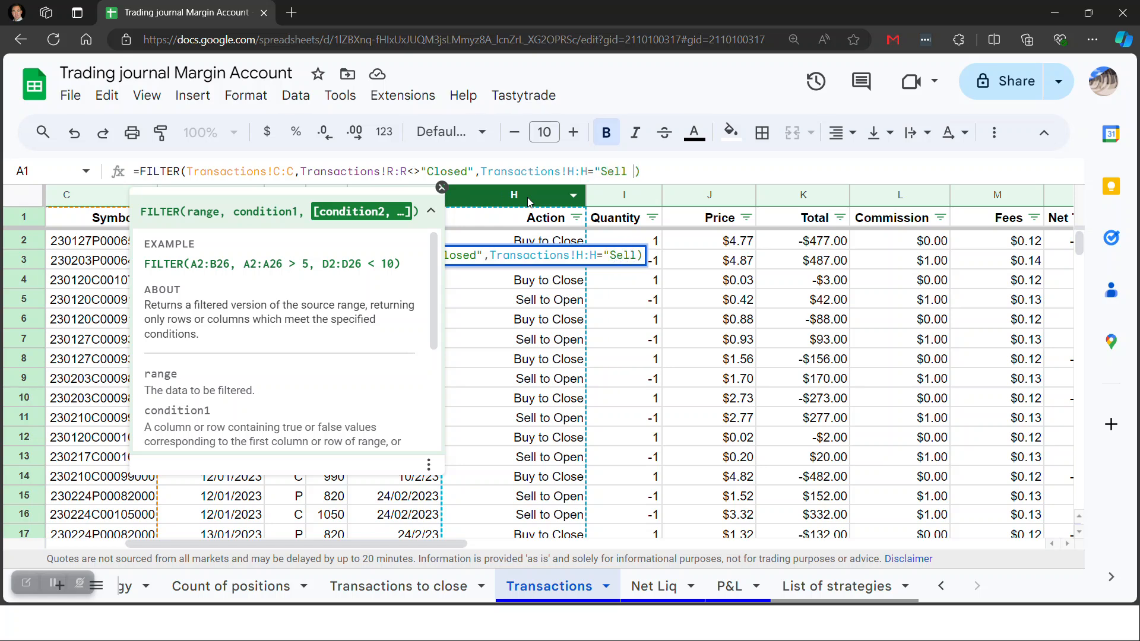
text(to )
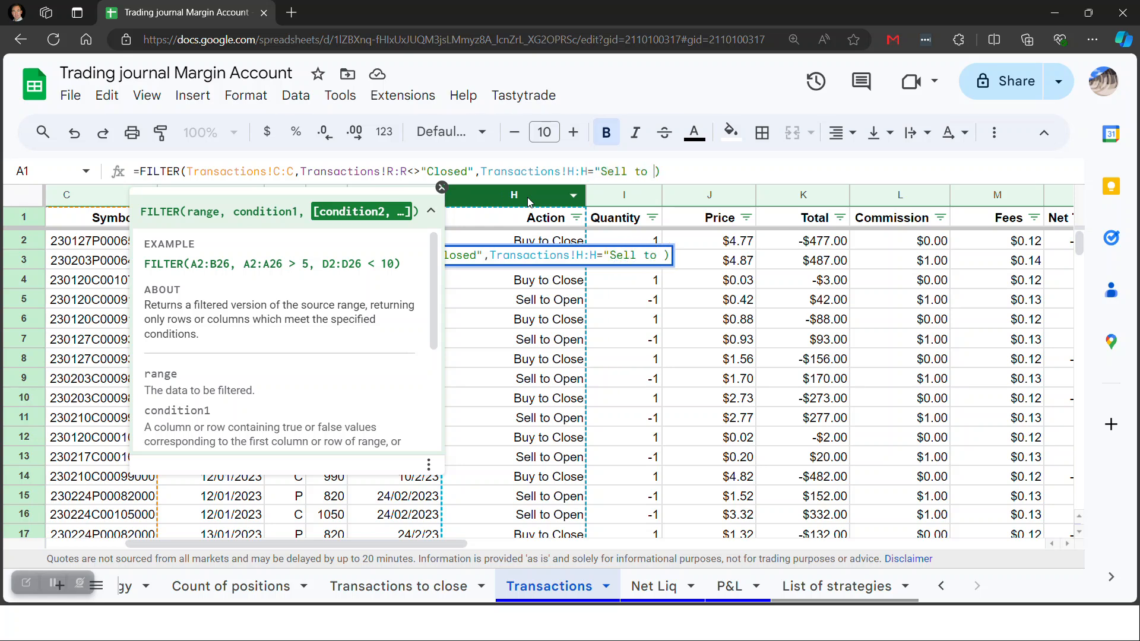
text(Open")
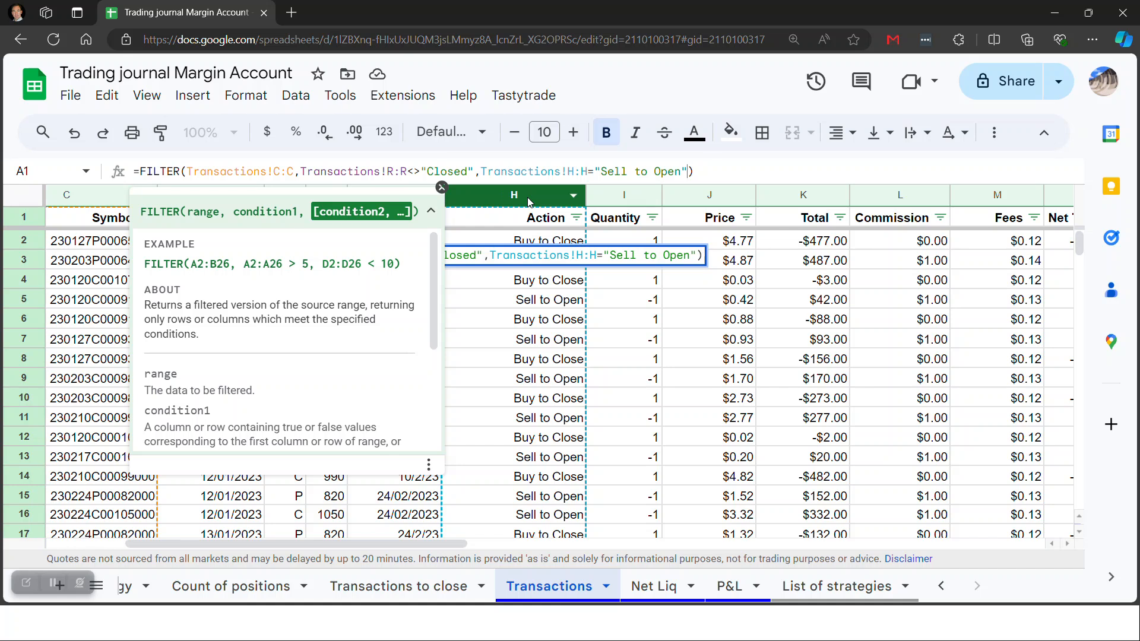
click(707, 174)
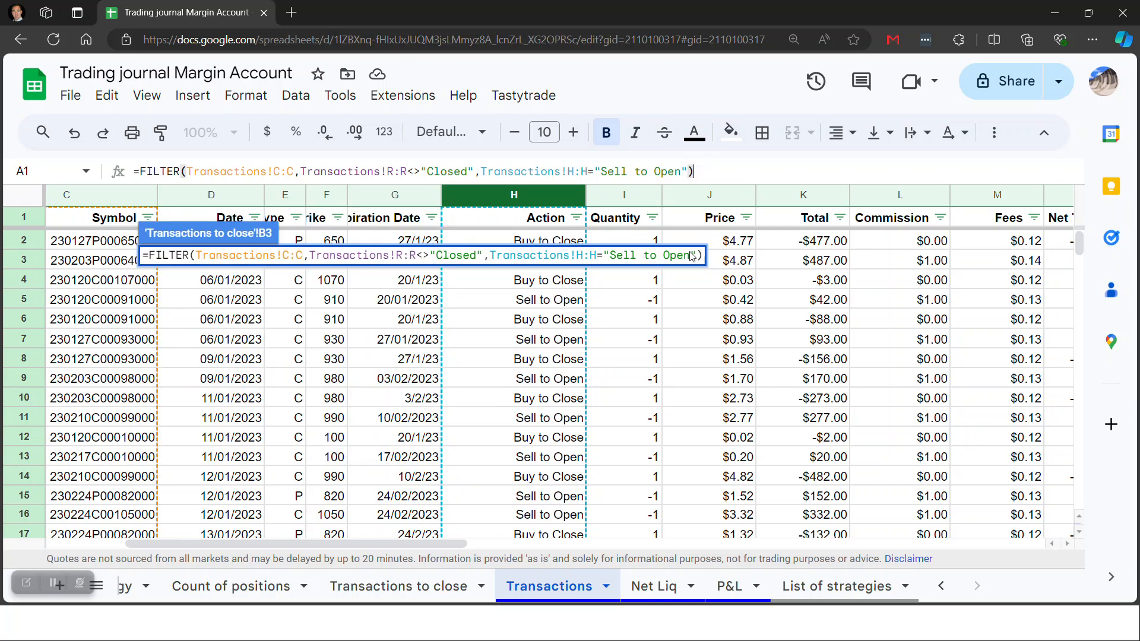
key(Return)
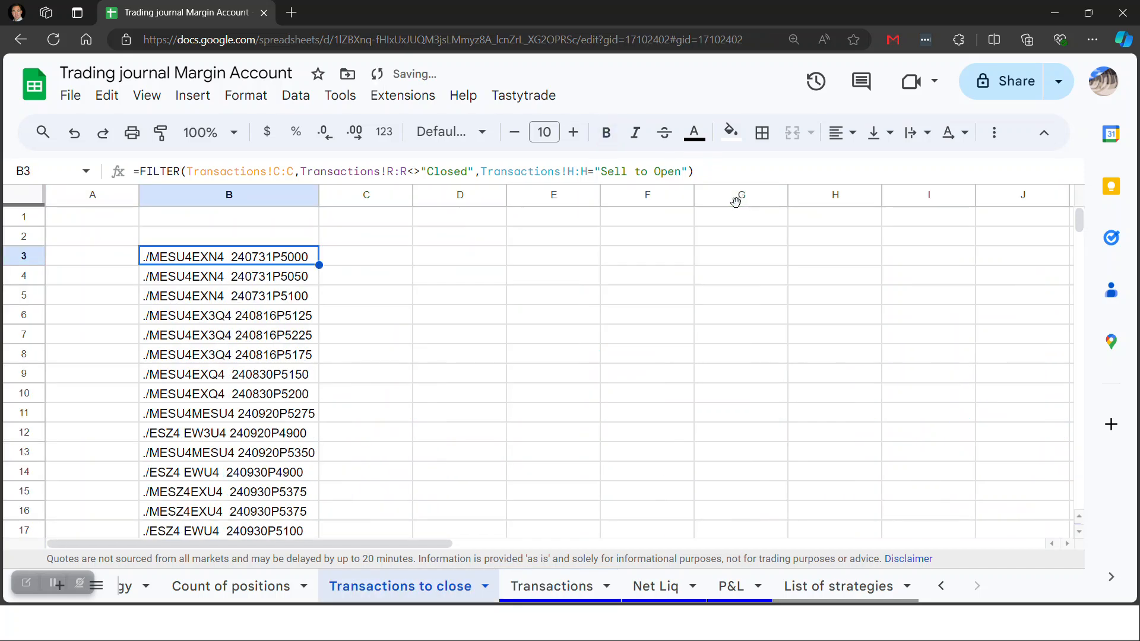
Look through the filtered list of symbols in column B from start to end.
scroll(326, 383, down, 2)
scroll(326, 383, down, 2)
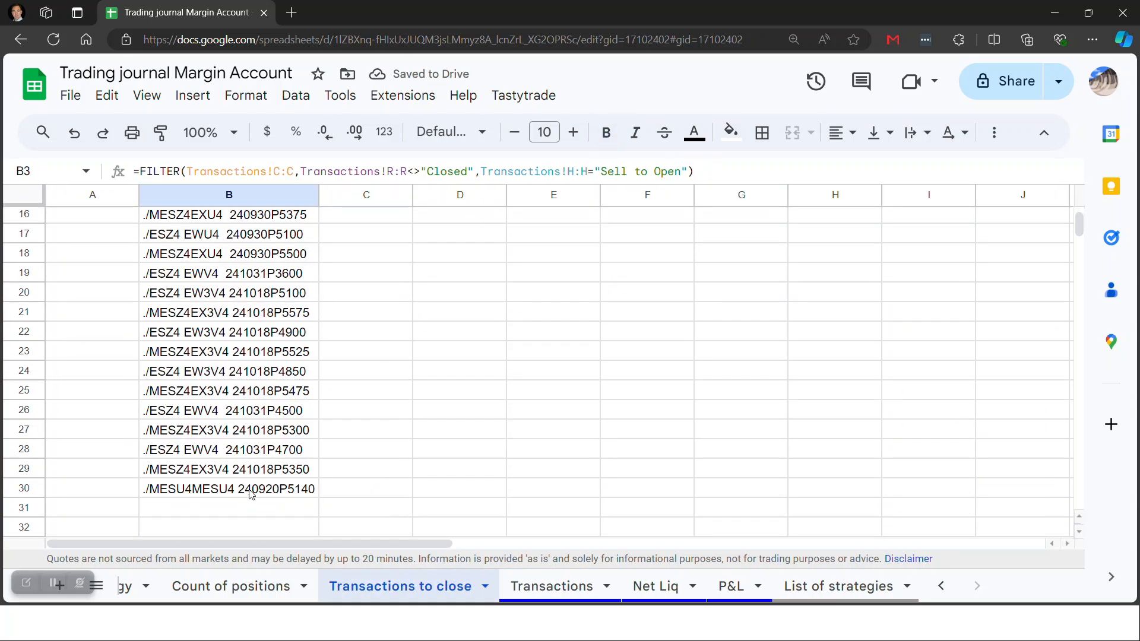
scroll(250, 493, up, 5)
scroll(250, 493, up, 1)
scroll(248, 484, down, 7)
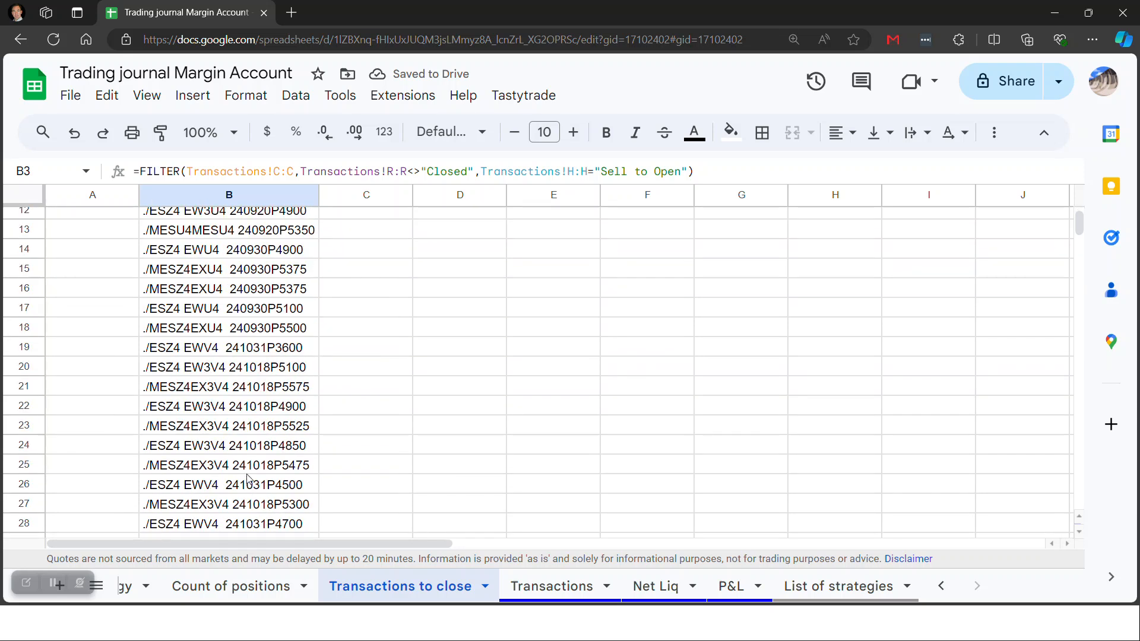
scroll(248, 479, up, 8)
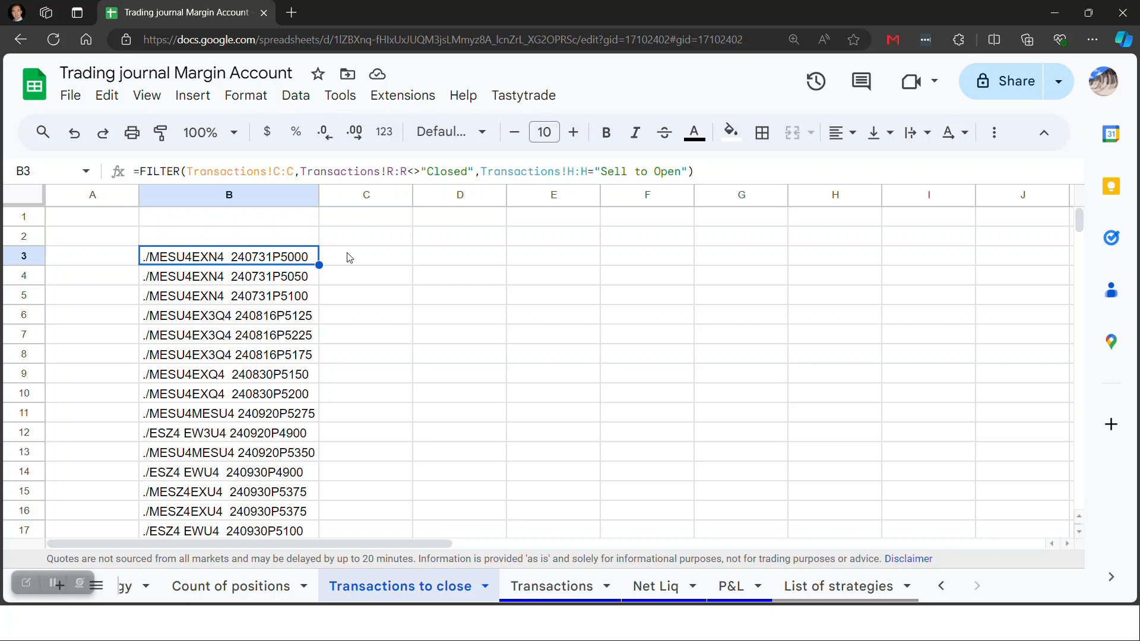
Add a third condition to the B3 FILTER formula requiring the Transactions Expiration Date column (G:G) to be less than today()+21.
click(687, 171)
text(,)
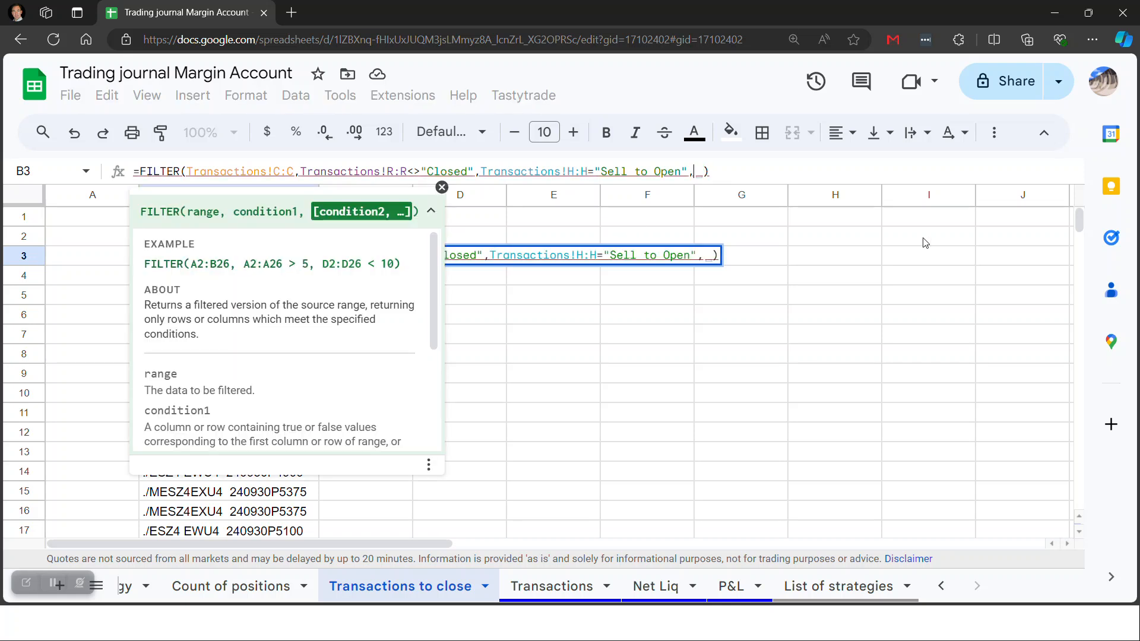
click(573, 595)
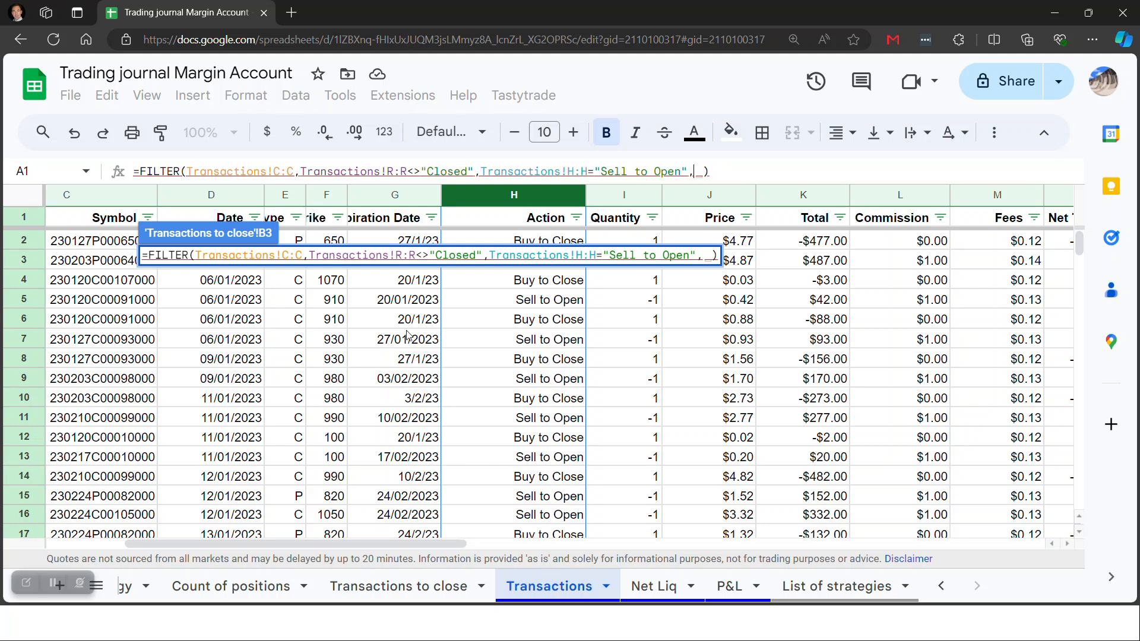
click(407, 197)
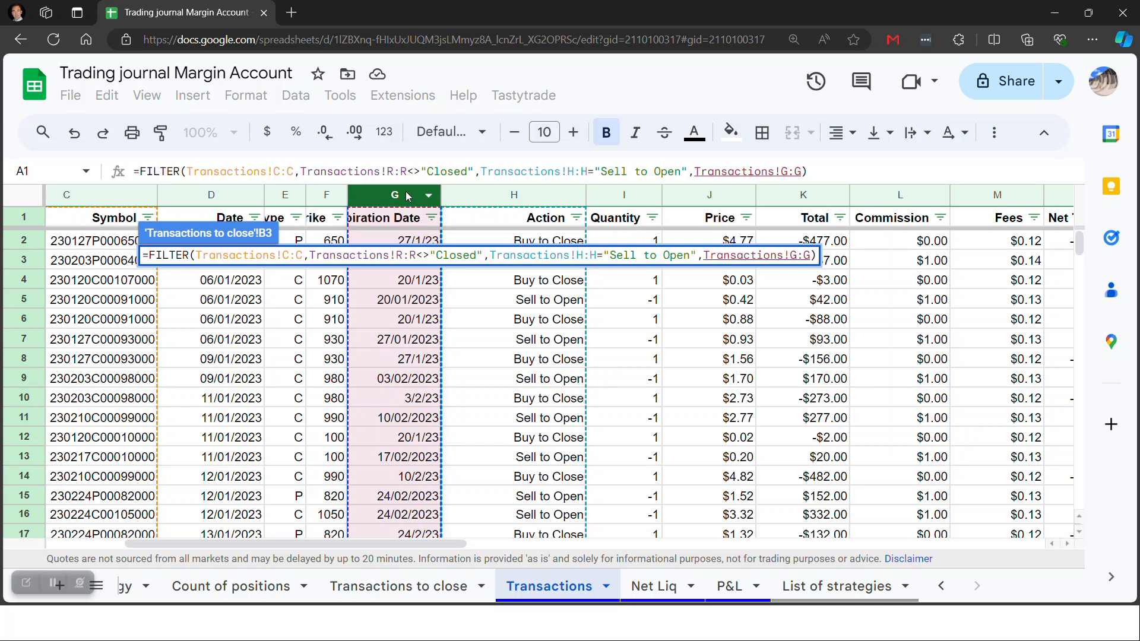
text(<)
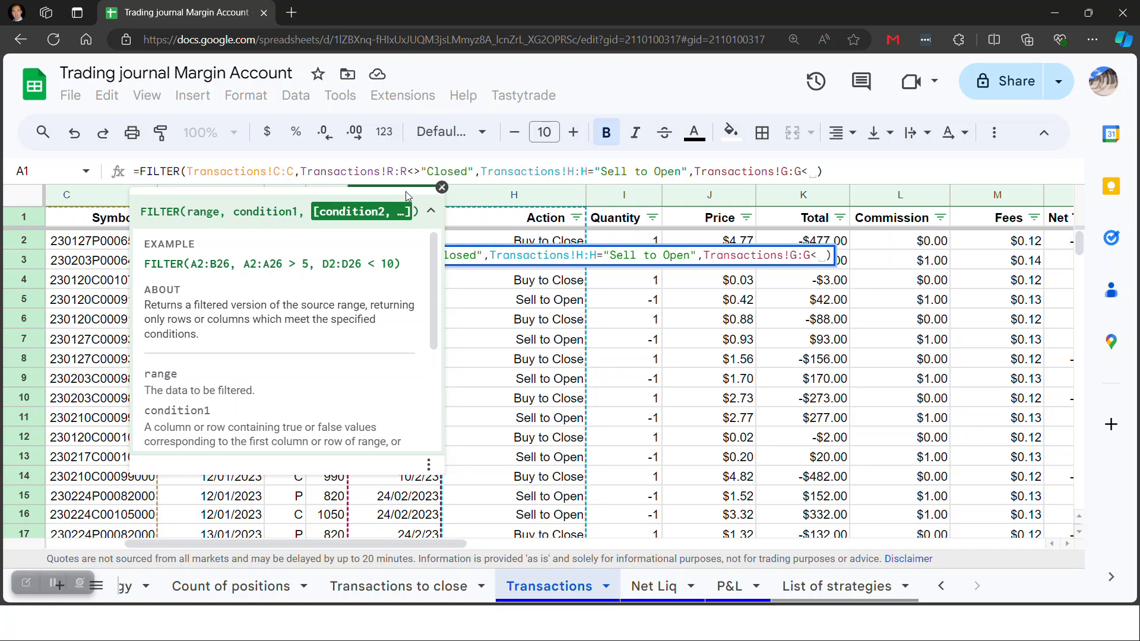
text(today)
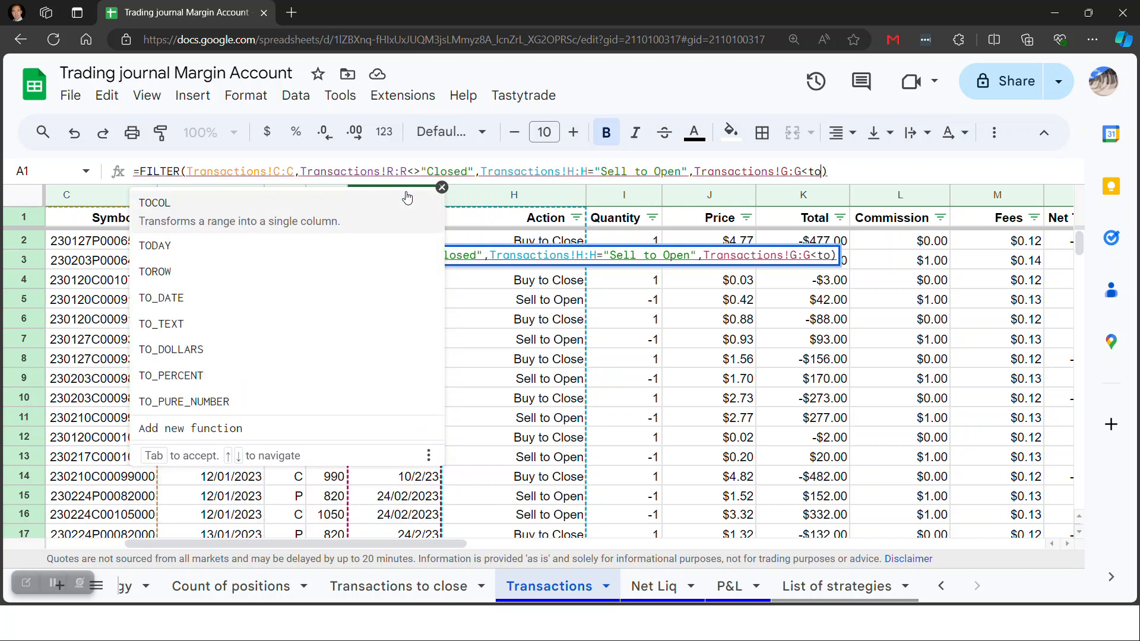
text(())
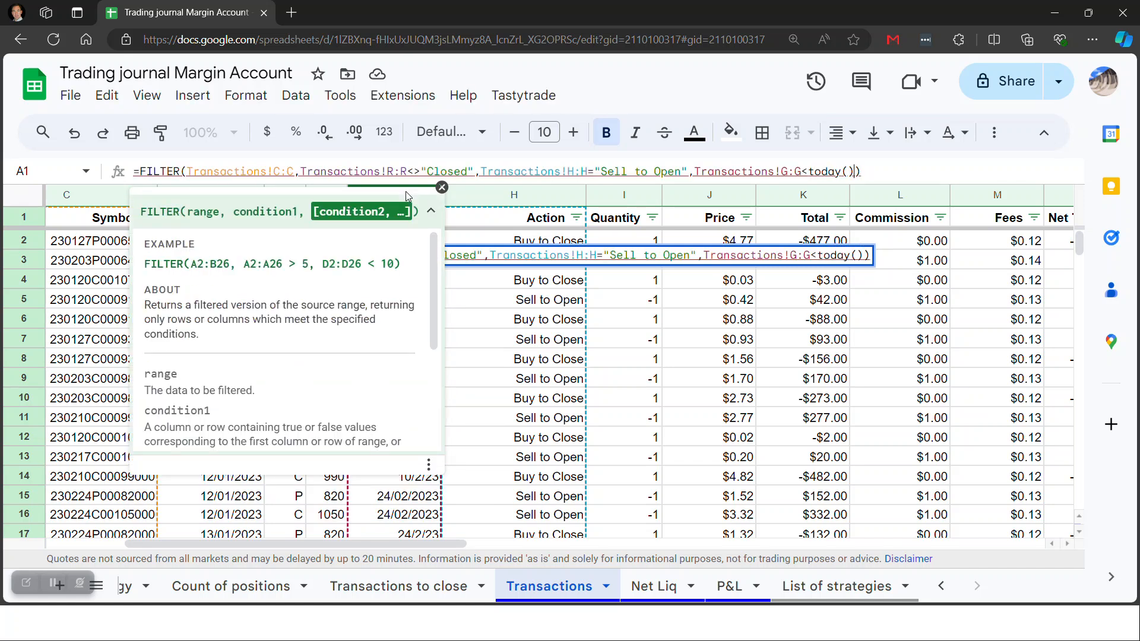
text(+)
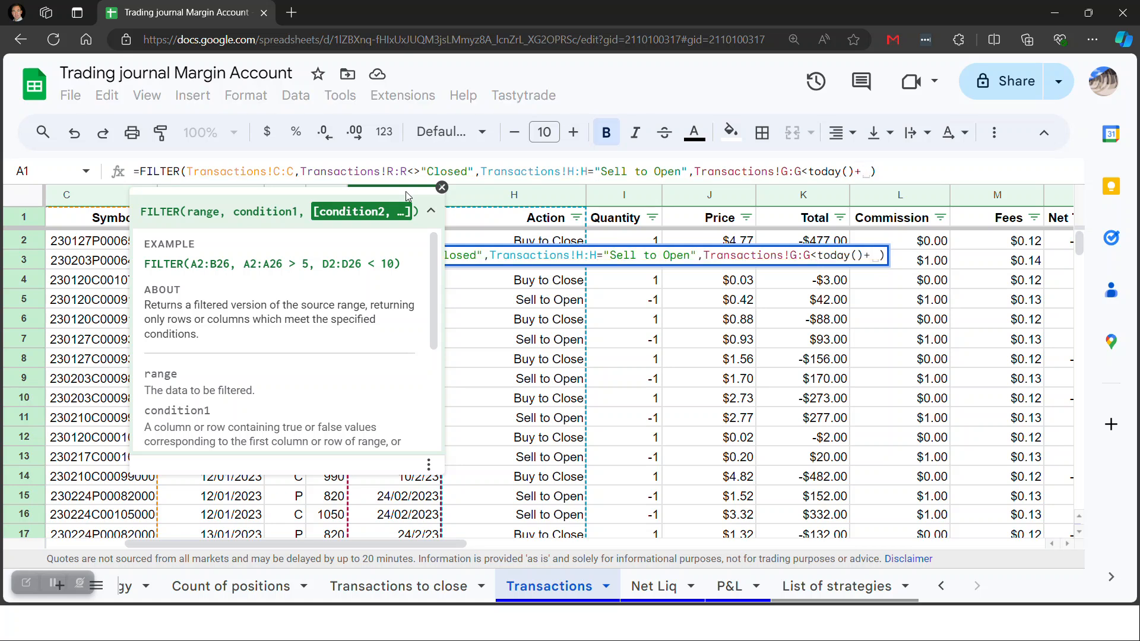
text(21)
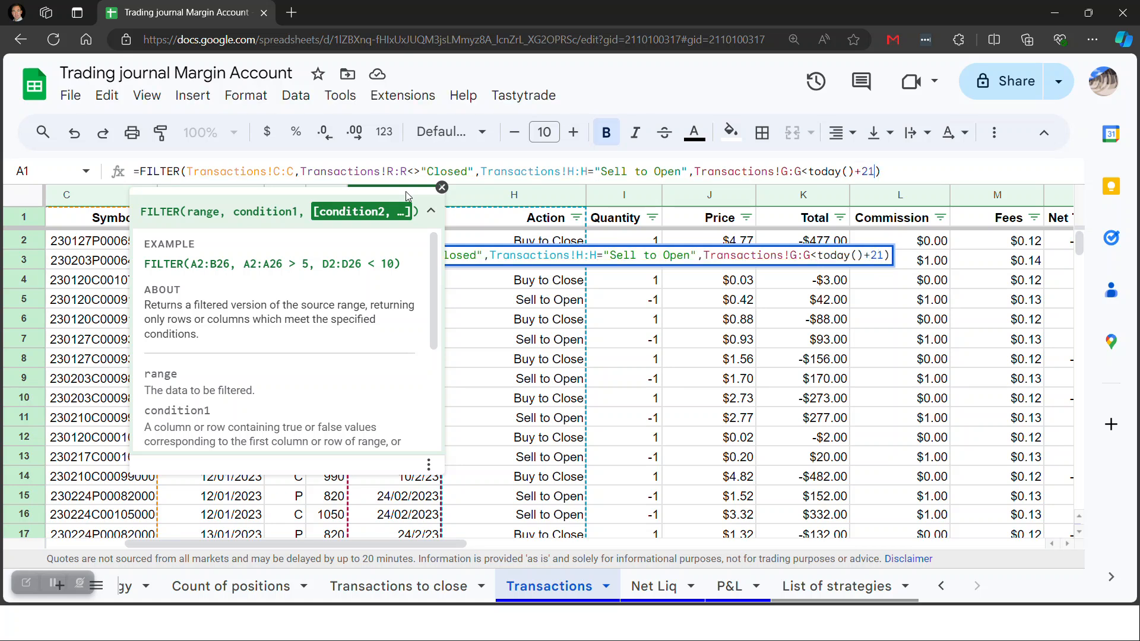
key(Return)
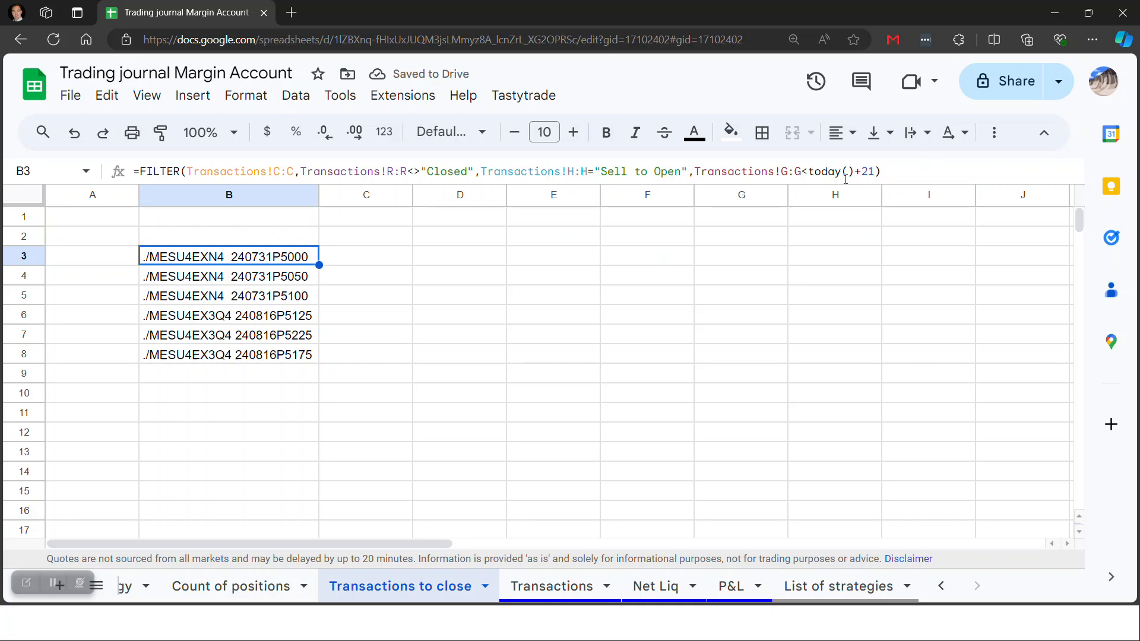
Copy the today() function from the B3 formula and enter =today() in cell D3.
drag(809, 172, 857, 169)
key(ctrl+c)
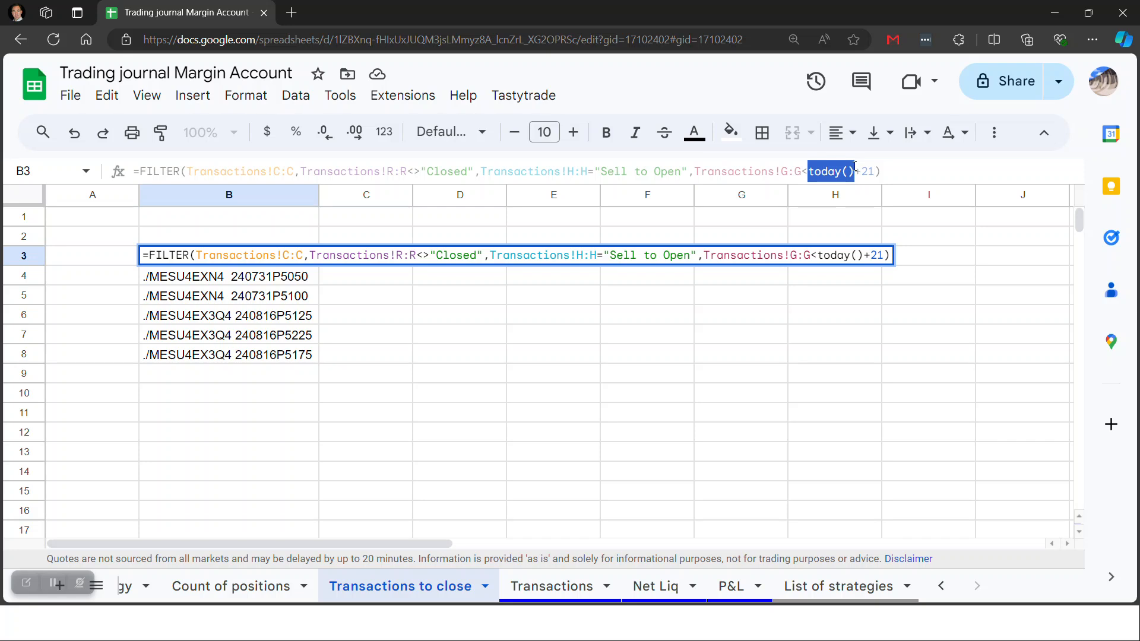
key(Escape)
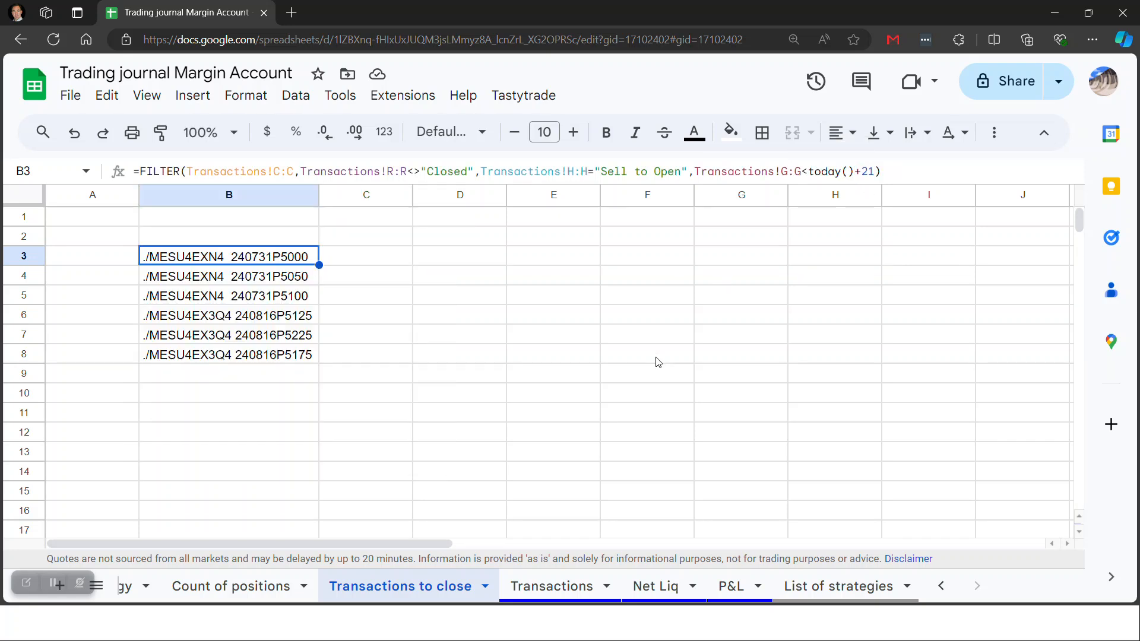
click(480, 266)
text(=)
key(ctrl+v)
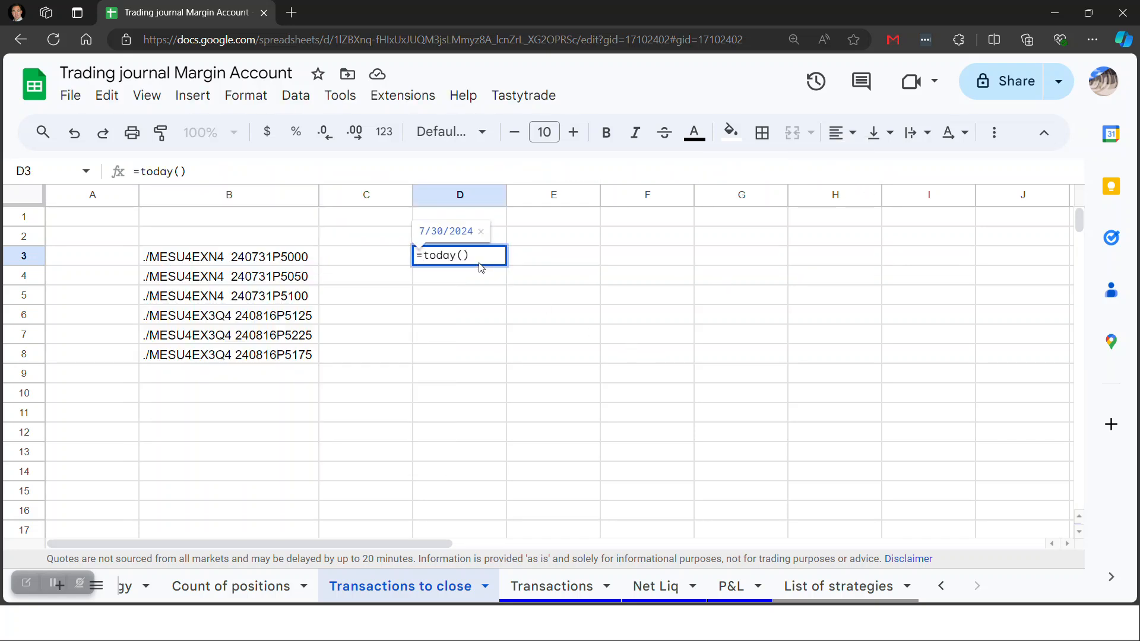
key(Return)
Enter =today()+21 in cell E3 to check the cutoff date, and clear the test dates in D3:E3.
click(524, 255)
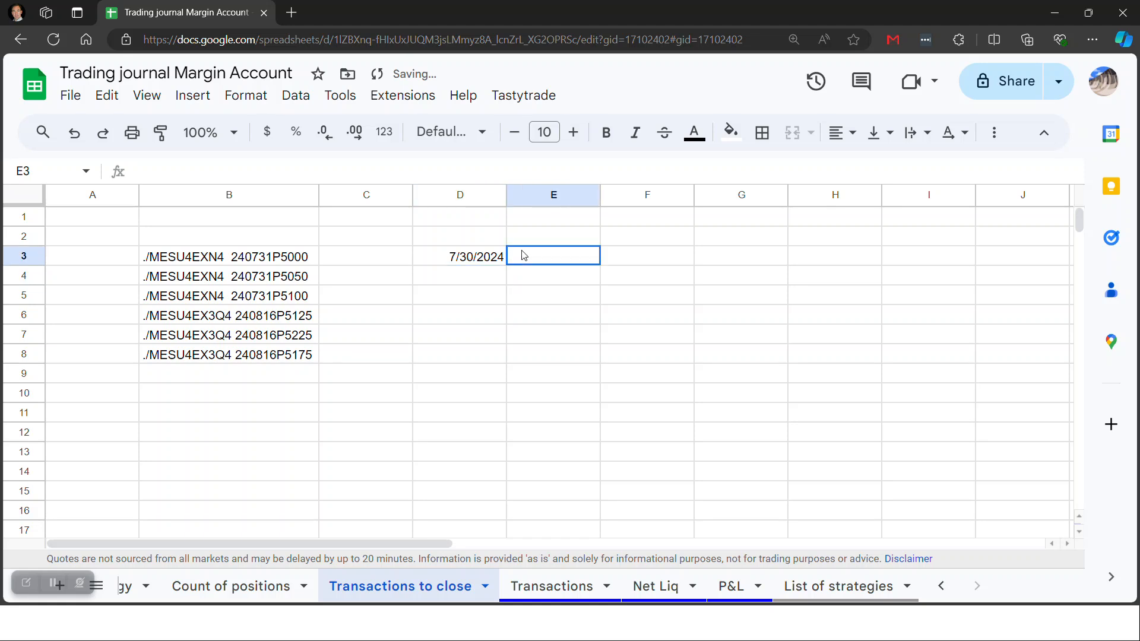
text(=)
key(ctrl+v)
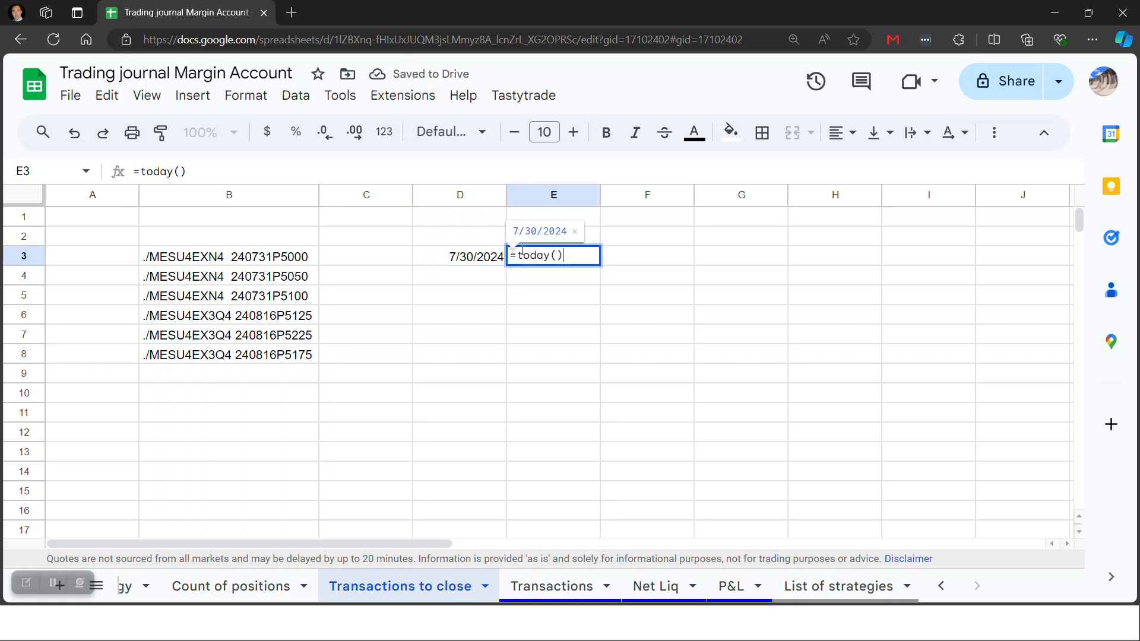
text(+)
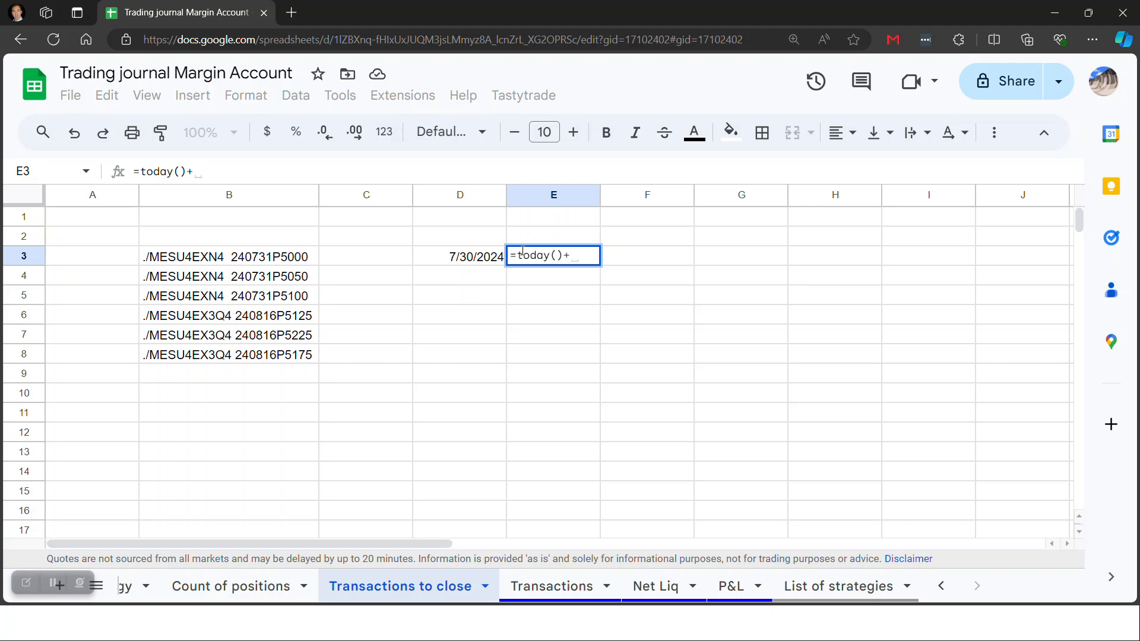
text(21)
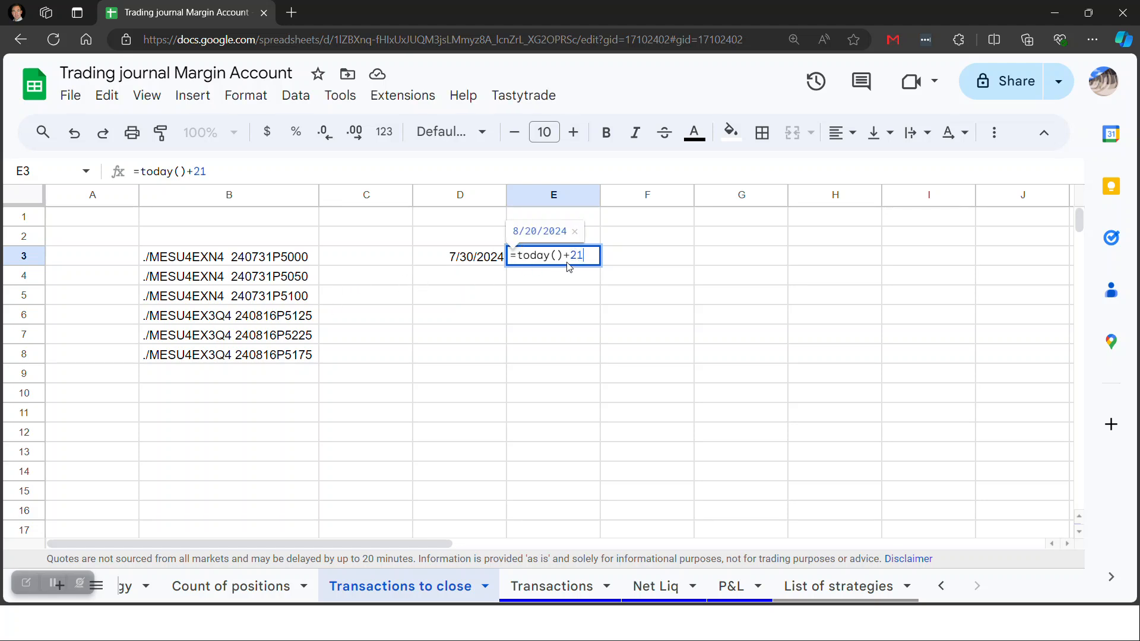
click(584, 279)
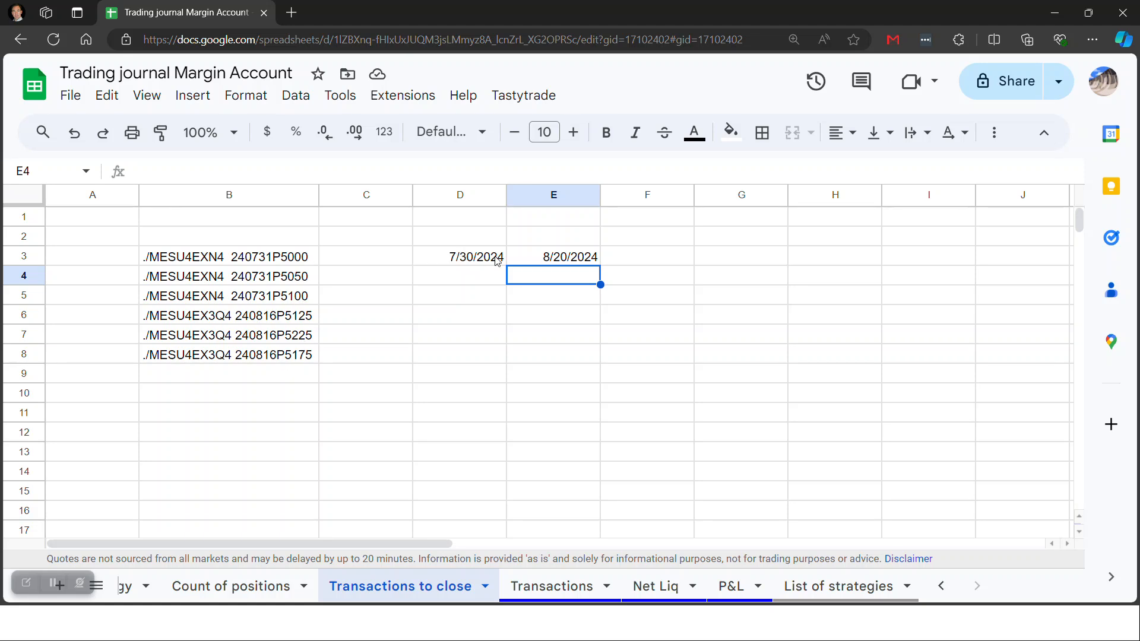
drag(497, 261, 591, 256)
key(Delete)
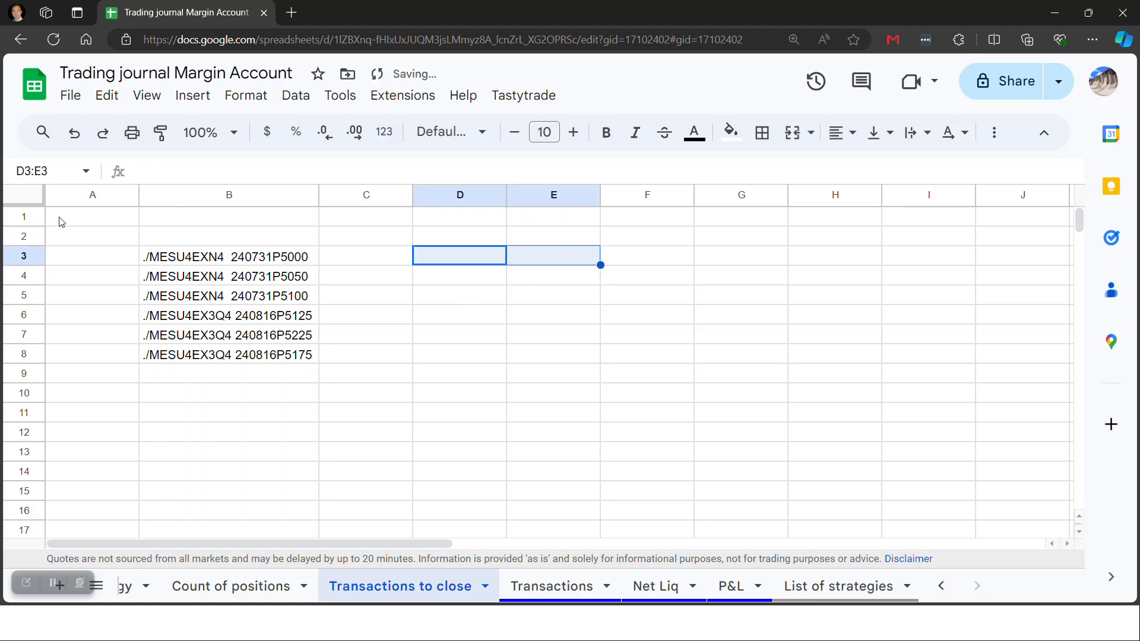
Enter the label "Date threshold" in cell A1 and the value 21 in cell A2.
click(100, 227)
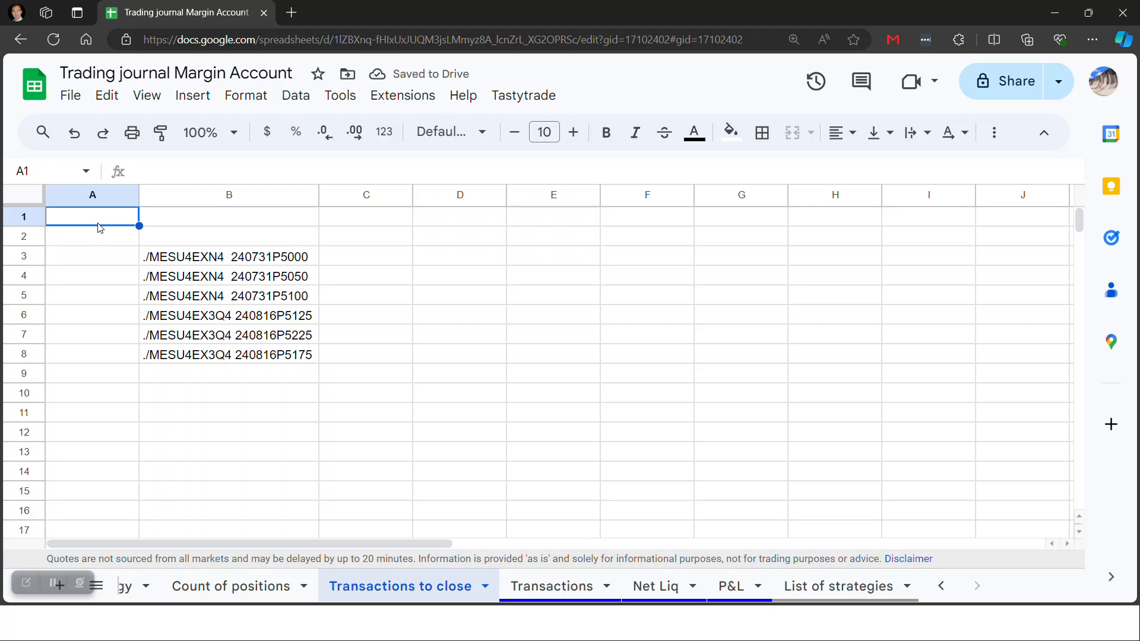
text(Date thresh)
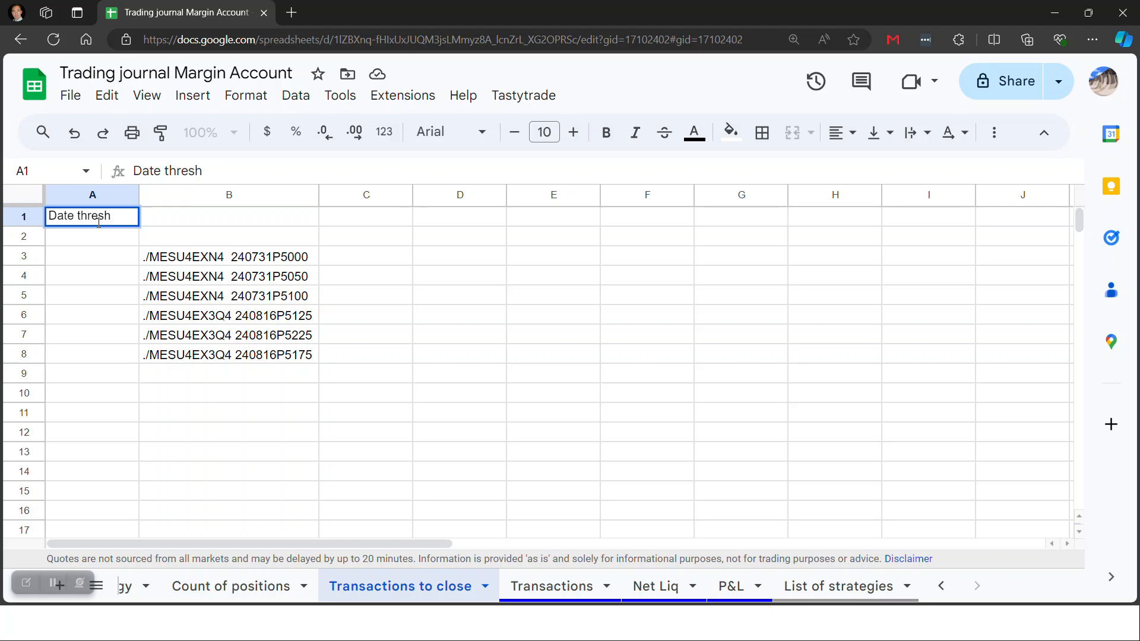
text(old)
key(Return)
text(21)
key(Return)
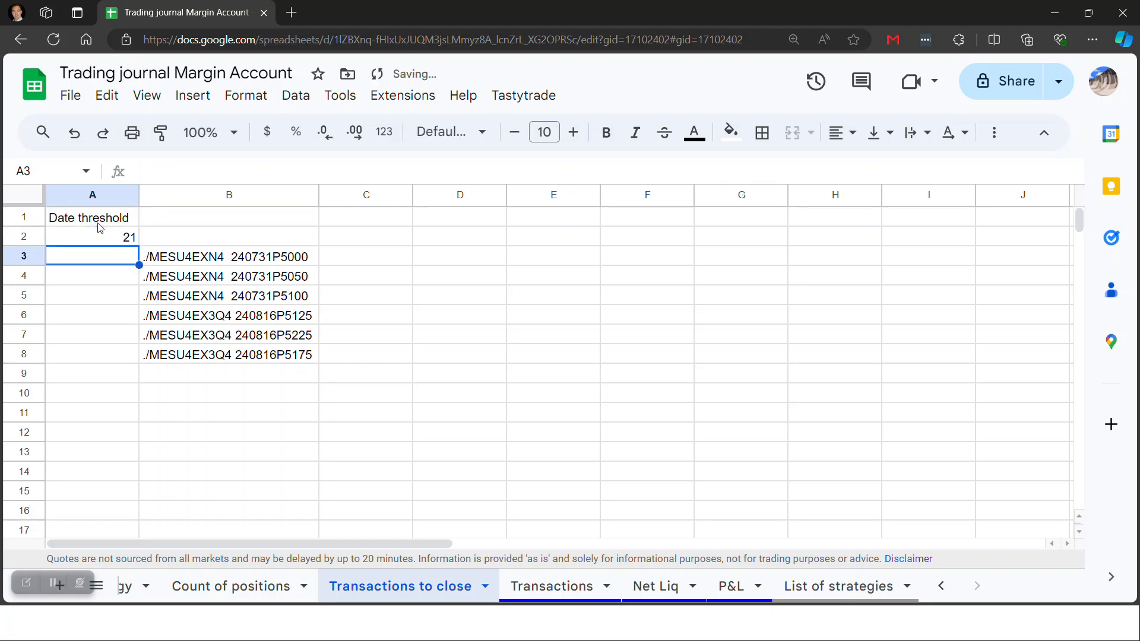
Insert one empty column between the date threshold column and the filtered symbols column.
click(244, 194)
right_click(245, 194)
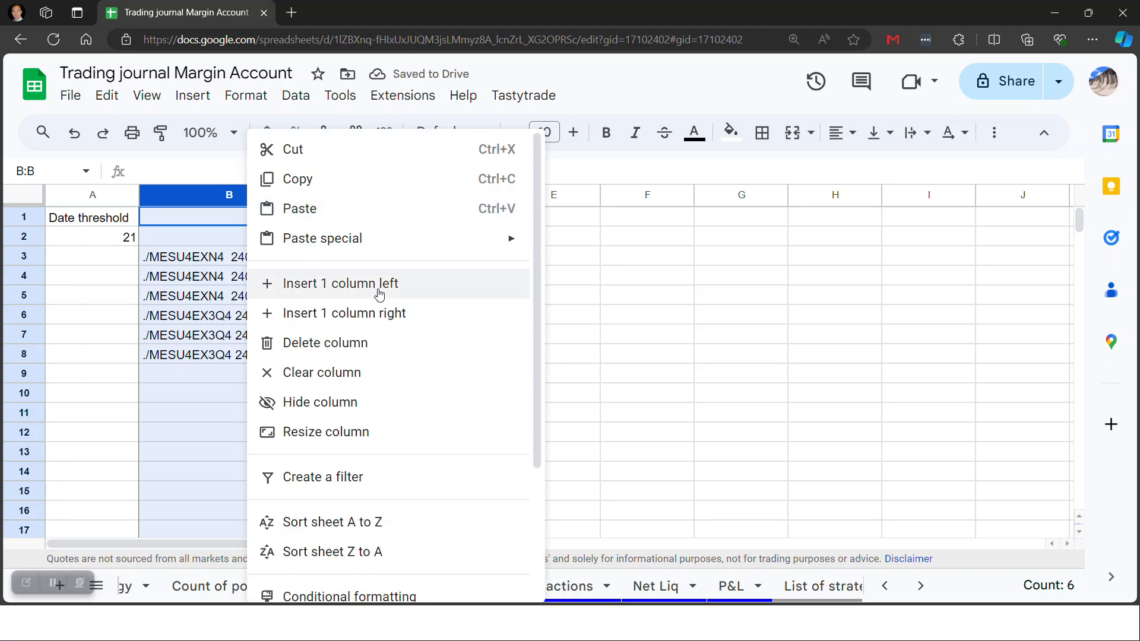
click(384, 283)
click(552, 291)
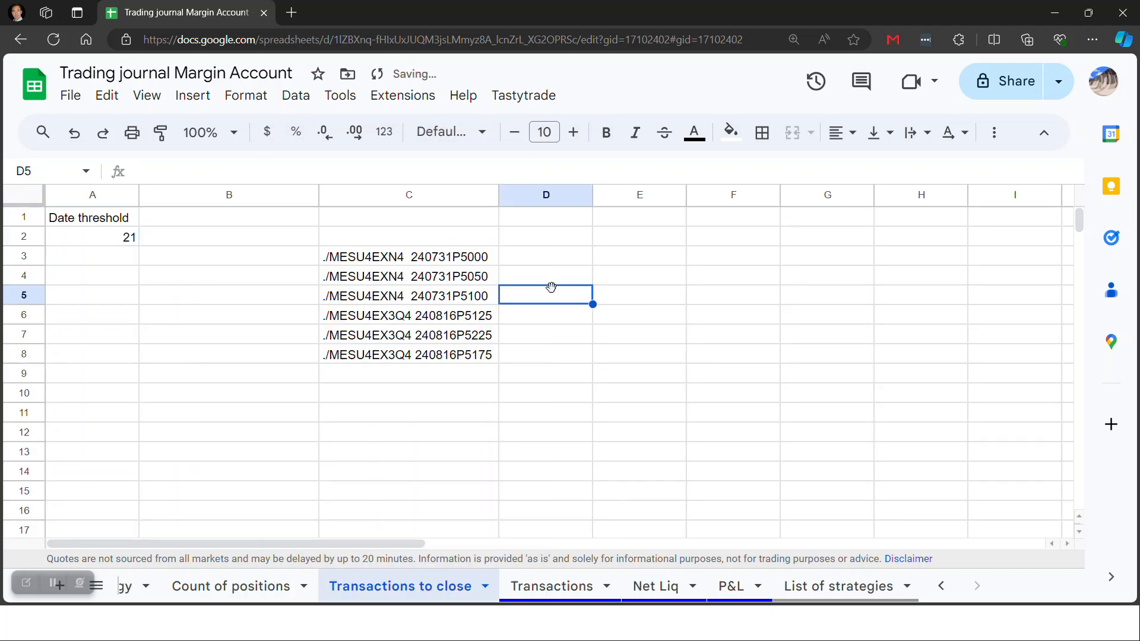
Replace the fixed 21 in the C3 FILTER formula with an absolute reference to the threshold cell, $A$2.
click(472, 263)
click(875, 172)
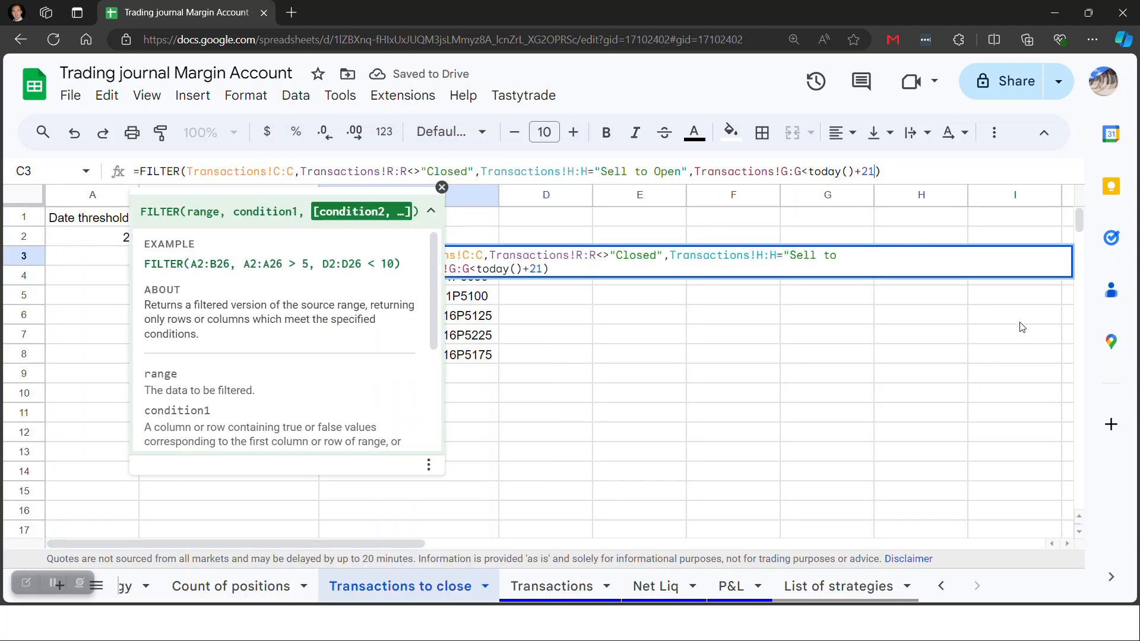
key(BackSpace)
key(BackSpace)
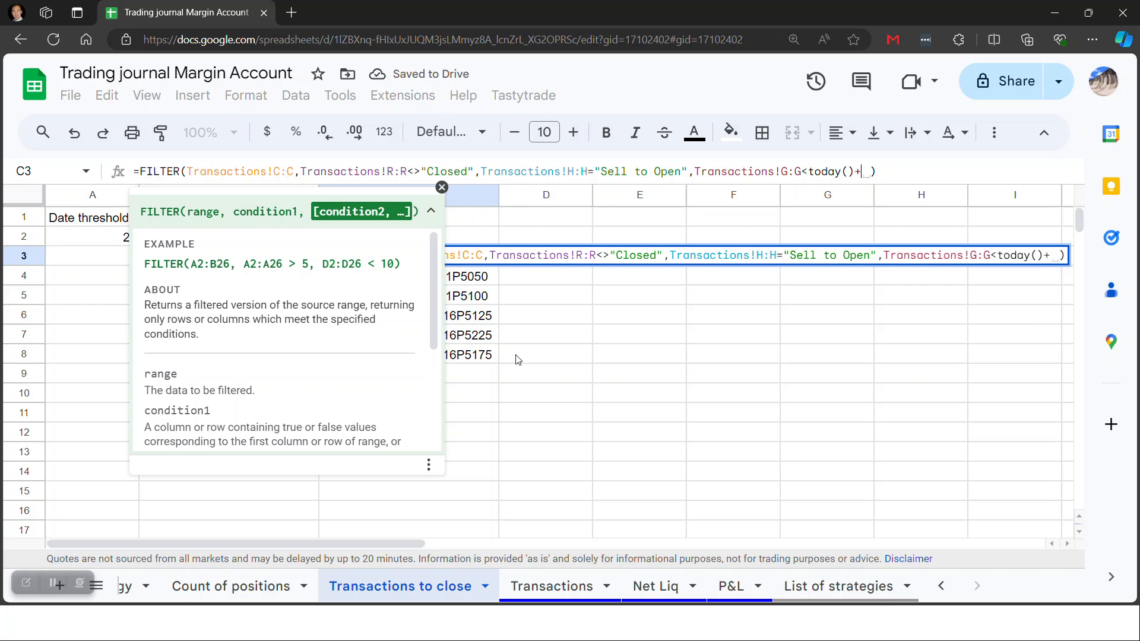
click(109, 241)
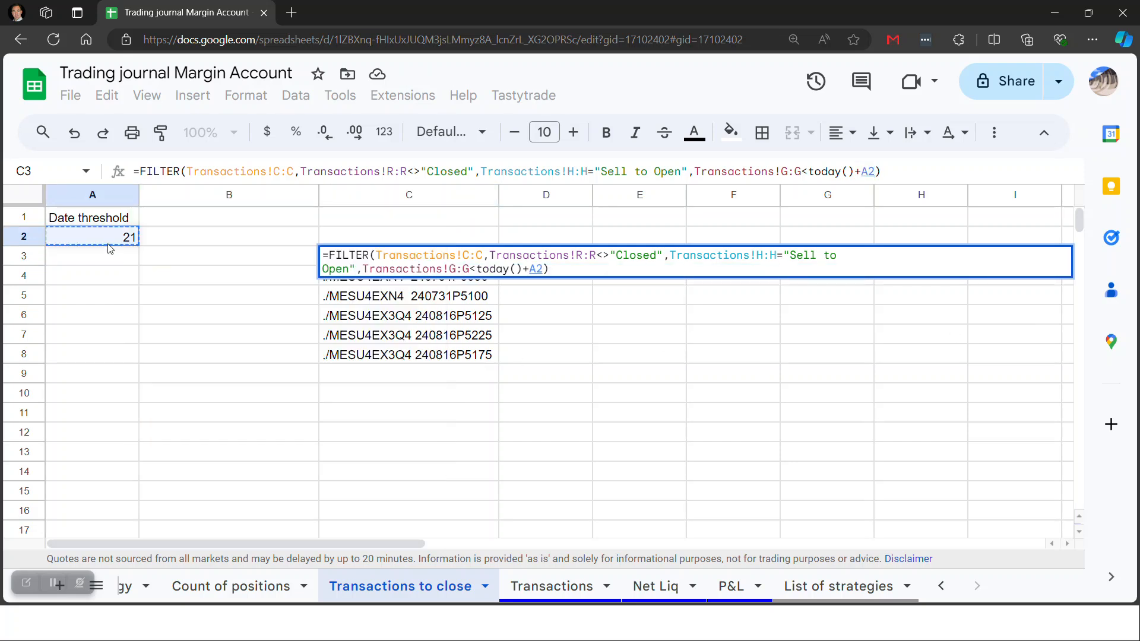
key(F4)
key(Return)
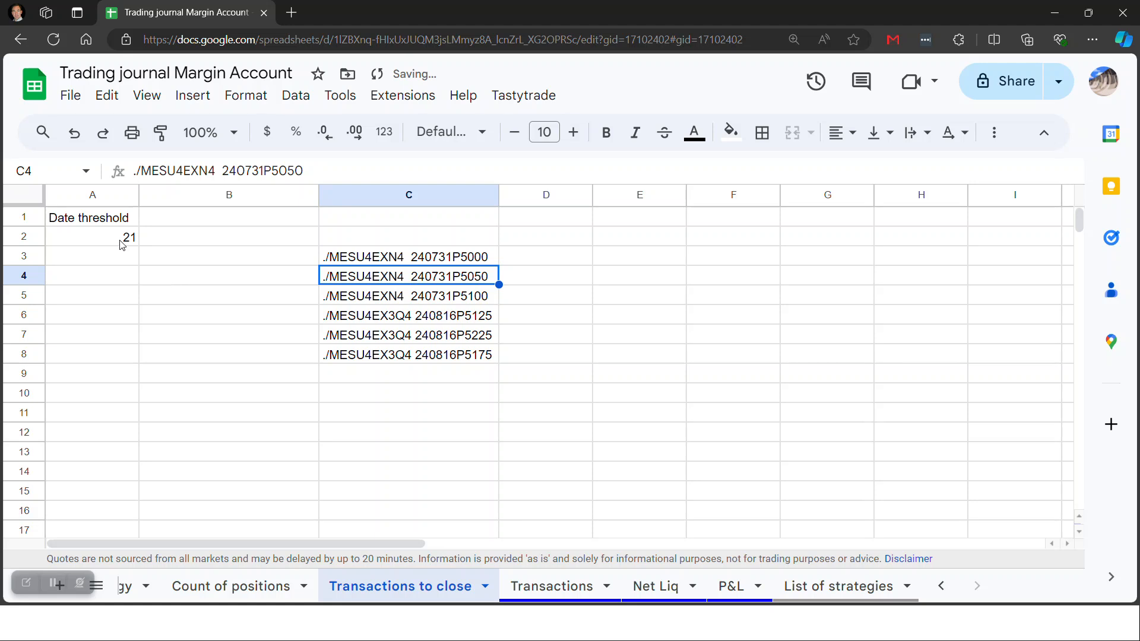
Test the date threshold in cell A2 with 13 and set it back to 21.
click(121, 244)
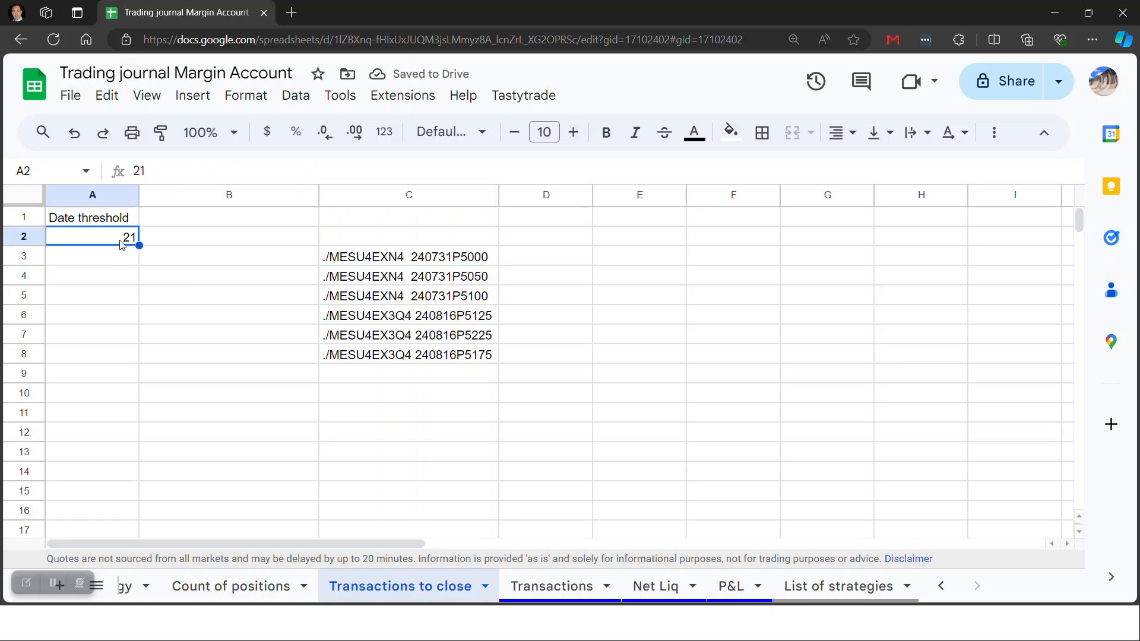
text(13)
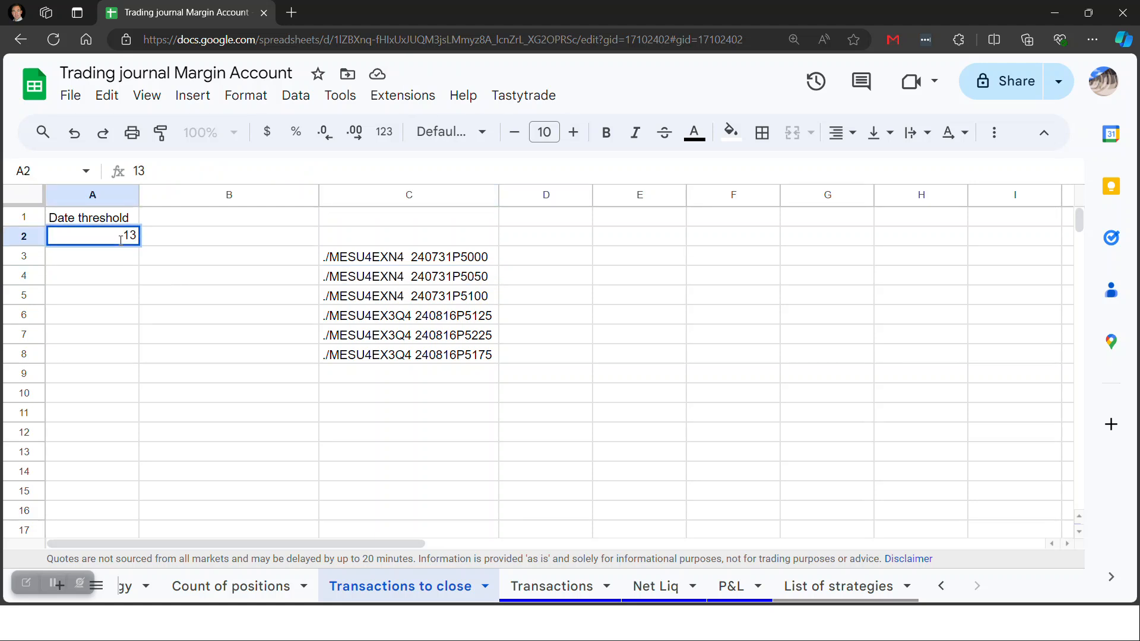
key(Return)
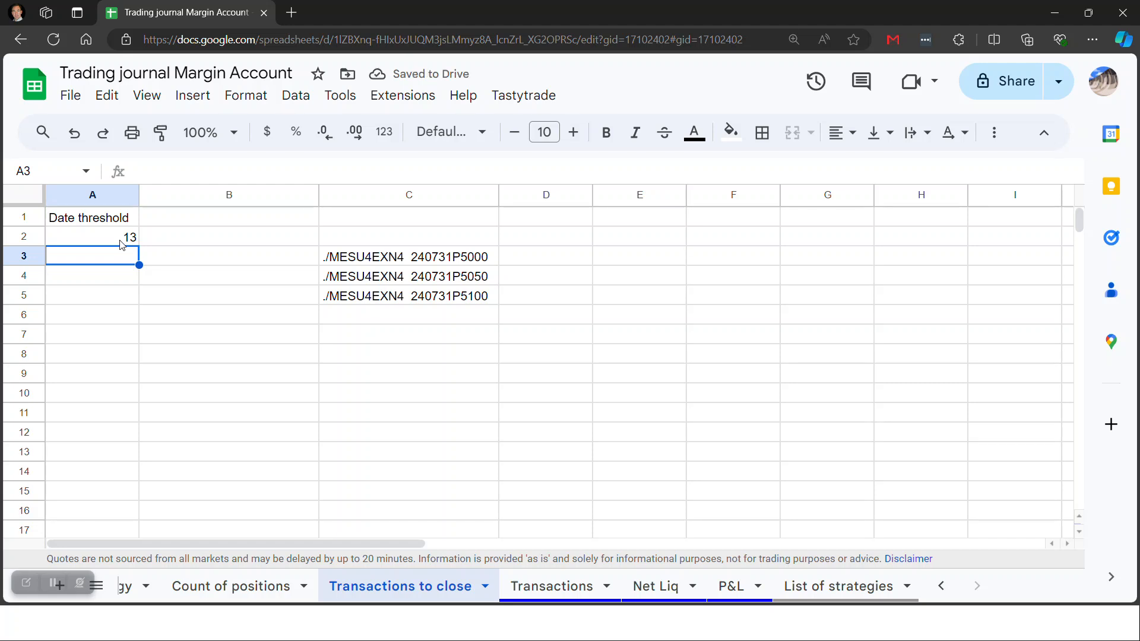
click(120, 241)
text(21)
key(Return)
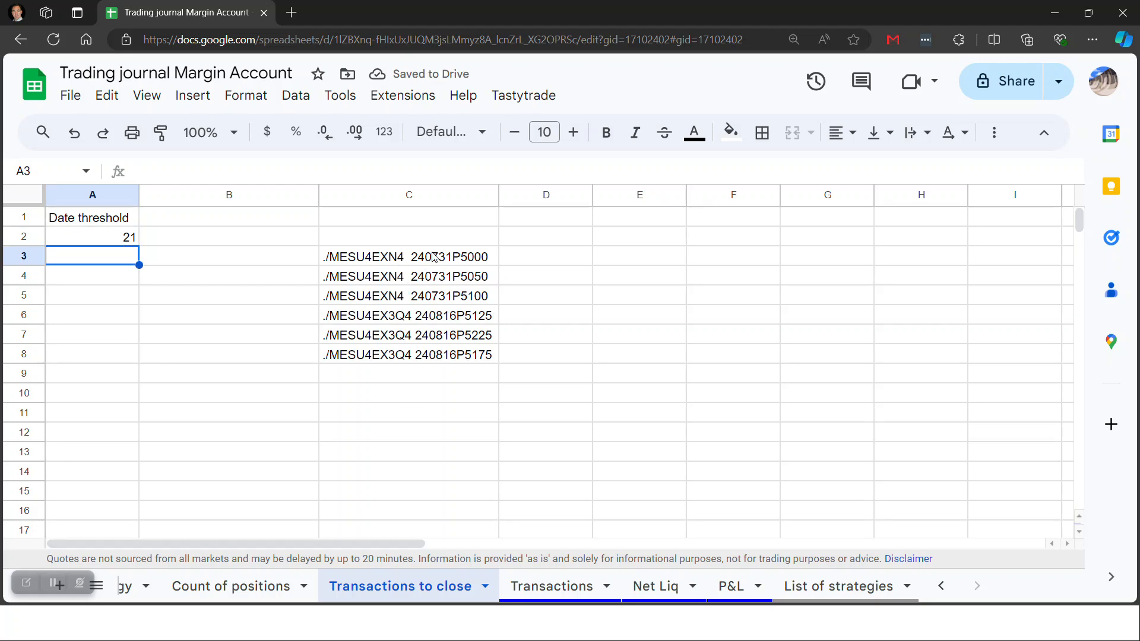
Wrap the FILTER formula in cell C3 in curly braces to make it an array literal.
click(434, 256)
click(139, 172)
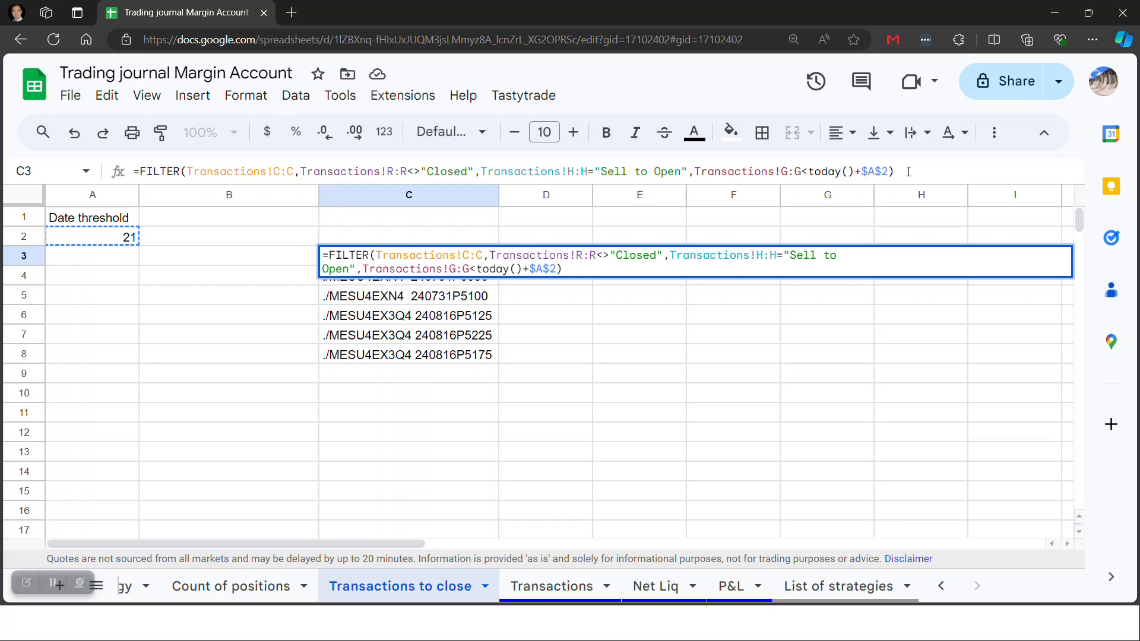
text({)
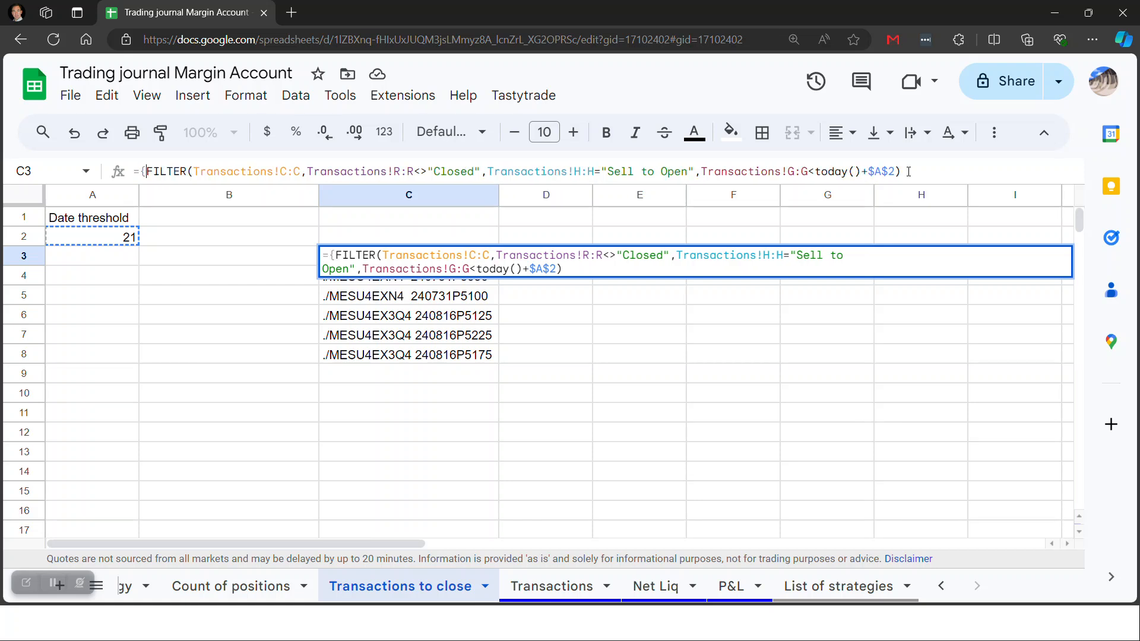
click(908, 171)
text(})
key(Left)
key(Left)
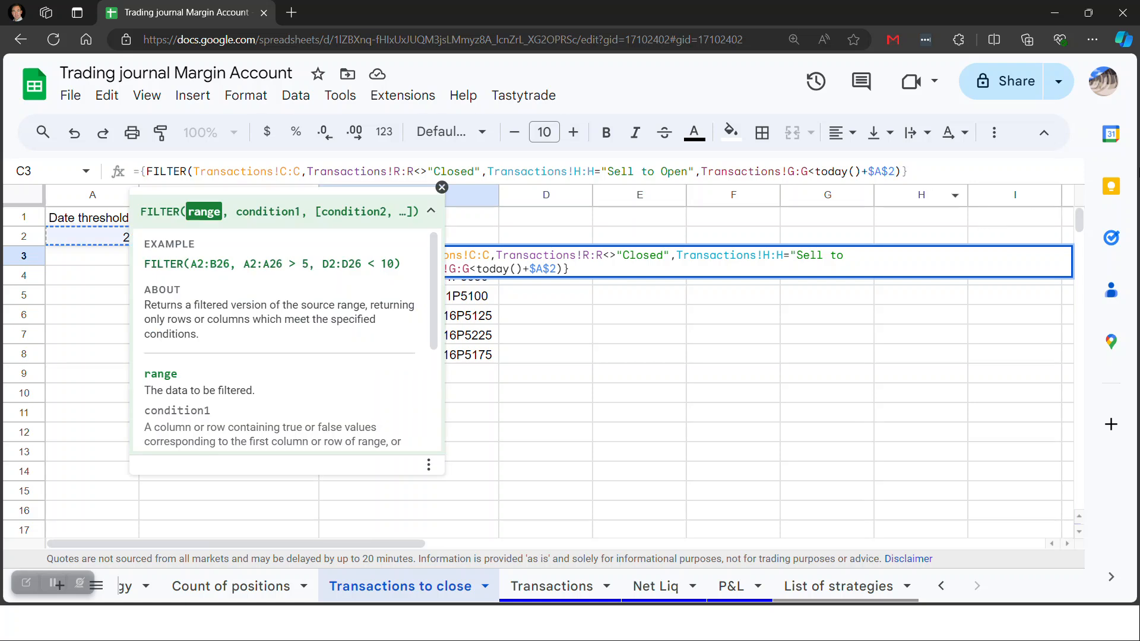
Add the header text "Trades to close" followed by a semicolon before FILTER inside the braces of the C3 formula.
click(145, 171)
text(")
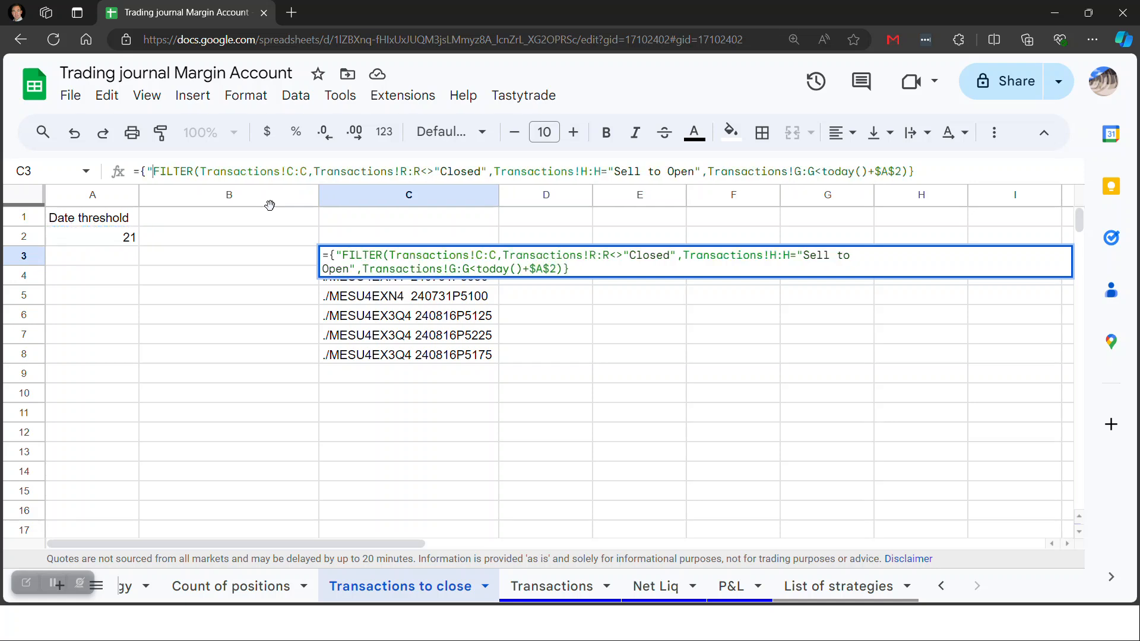
text(Trad)
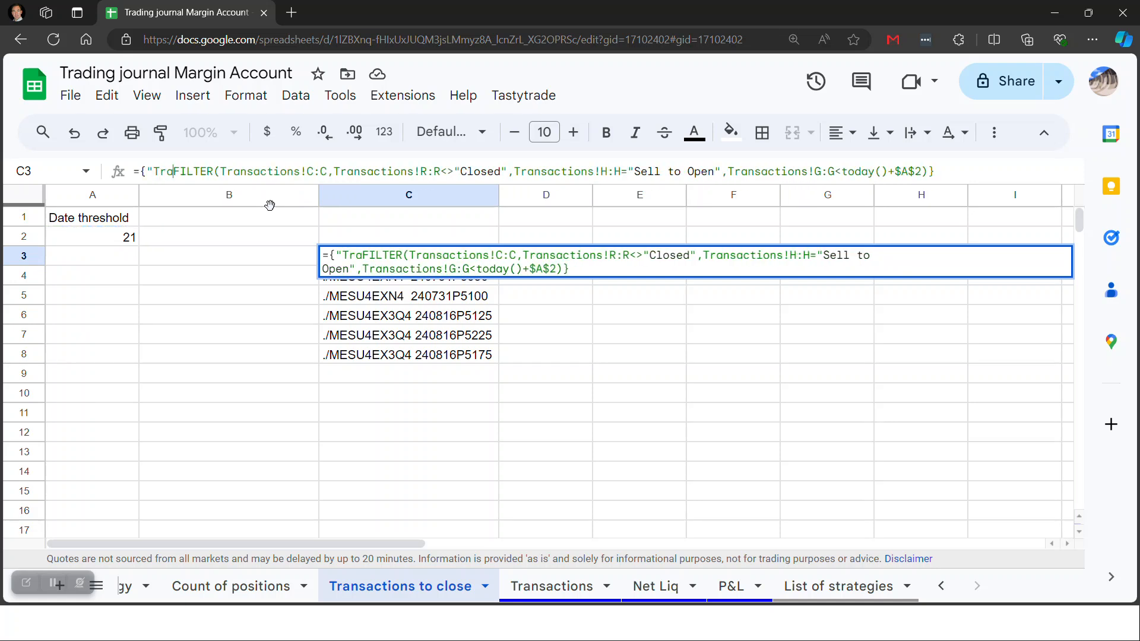
text(es to co)
key(BackSpace)
text(lose")
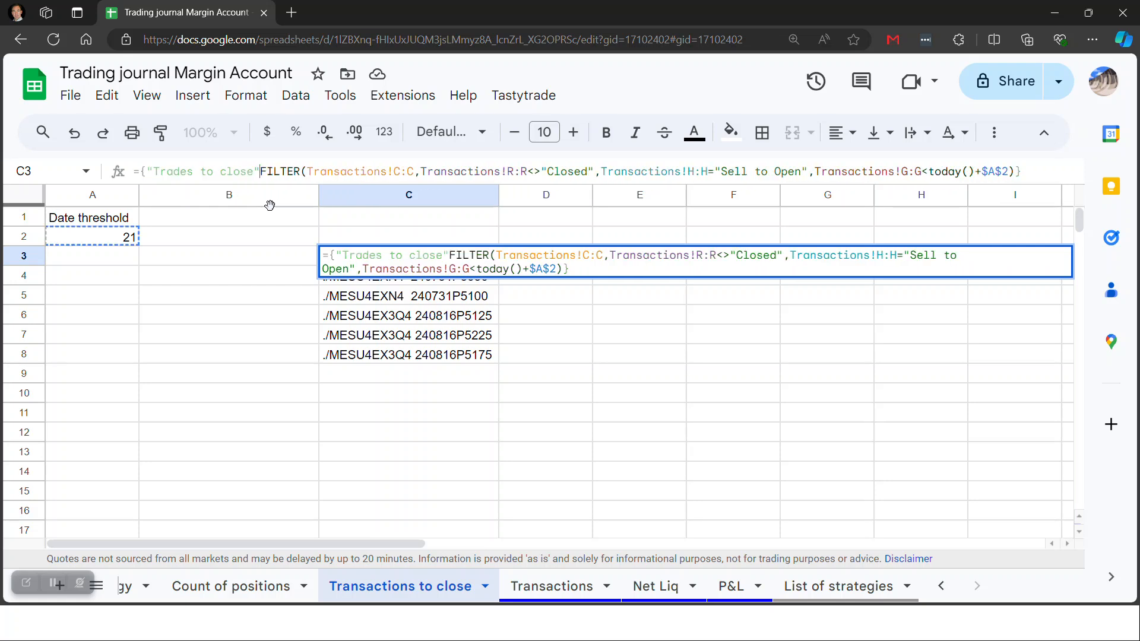
text(;)
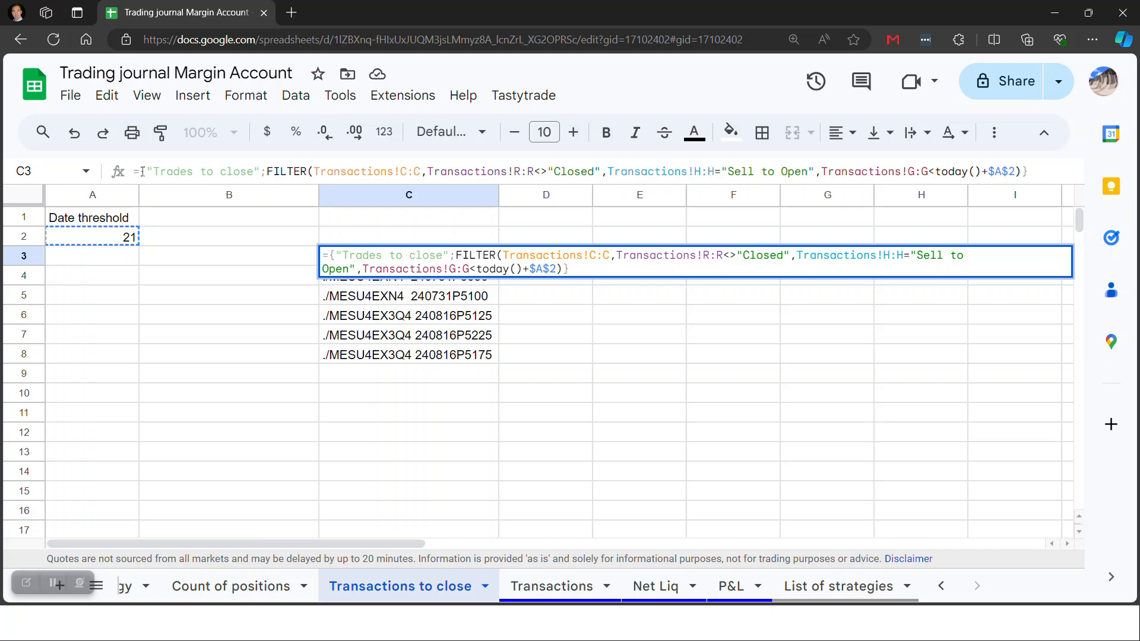
click(1053, 172)
key(Return)
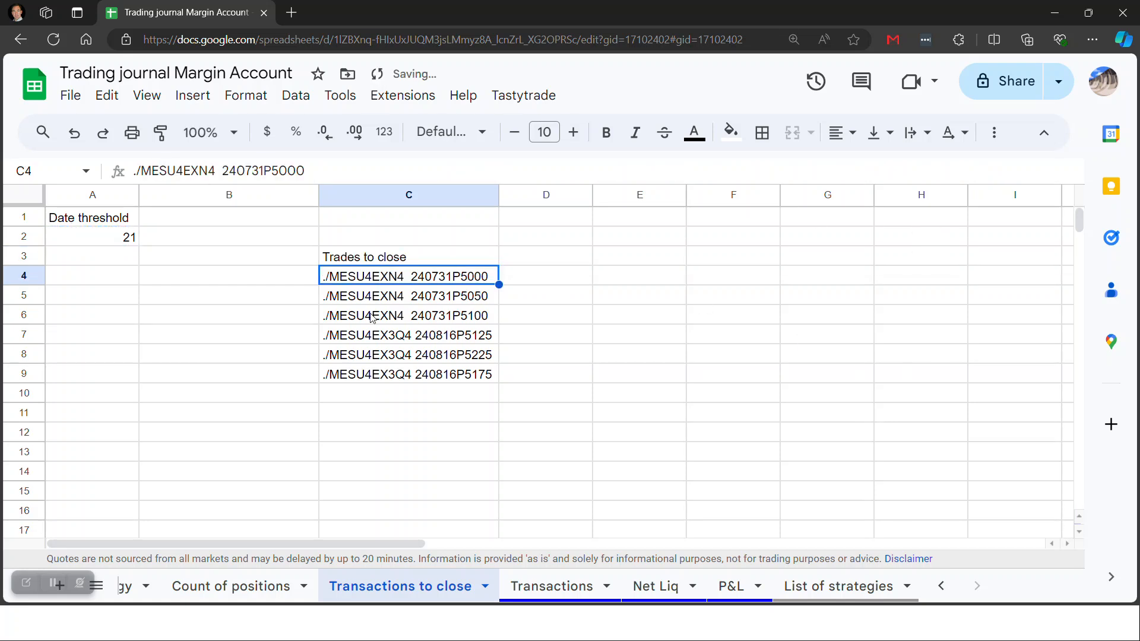
Make the "Trades to close" header in cell C3 bold.
click(619, 322)
click(428, 262)
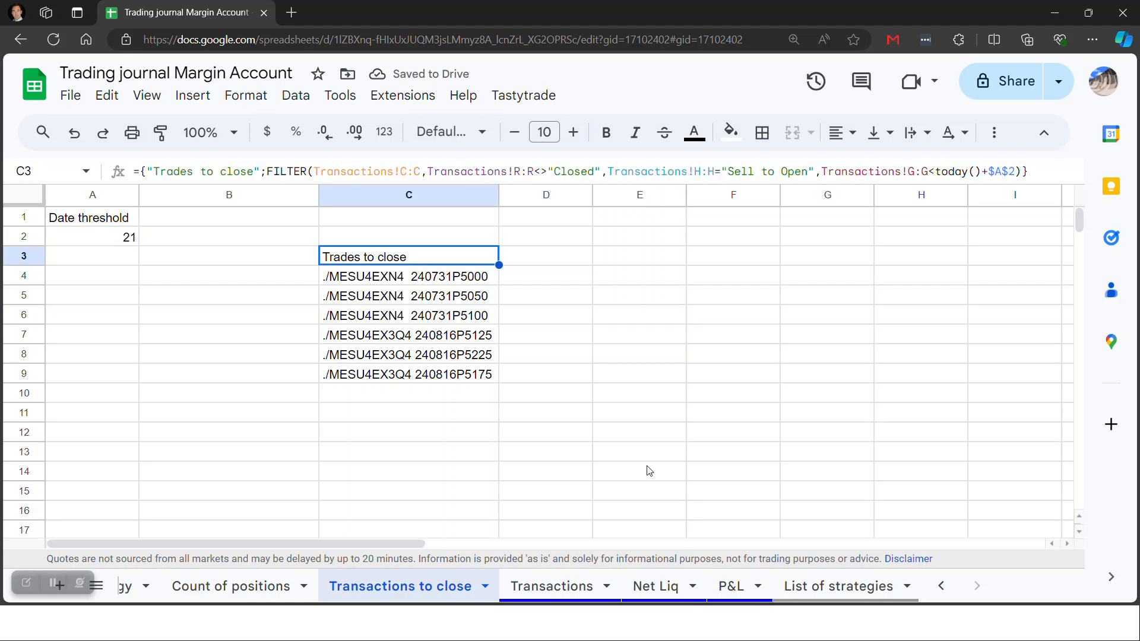
click(593, 136)
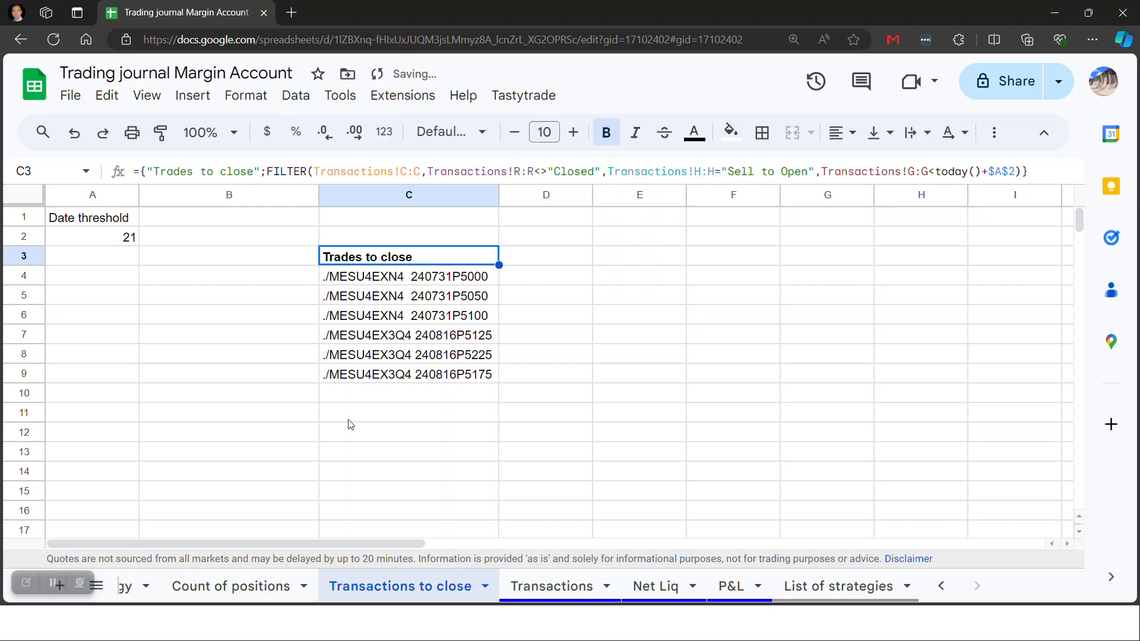
Test the date threshold in cell A2 with 4 and 1, and finally set it to 2.
click(99, 243)
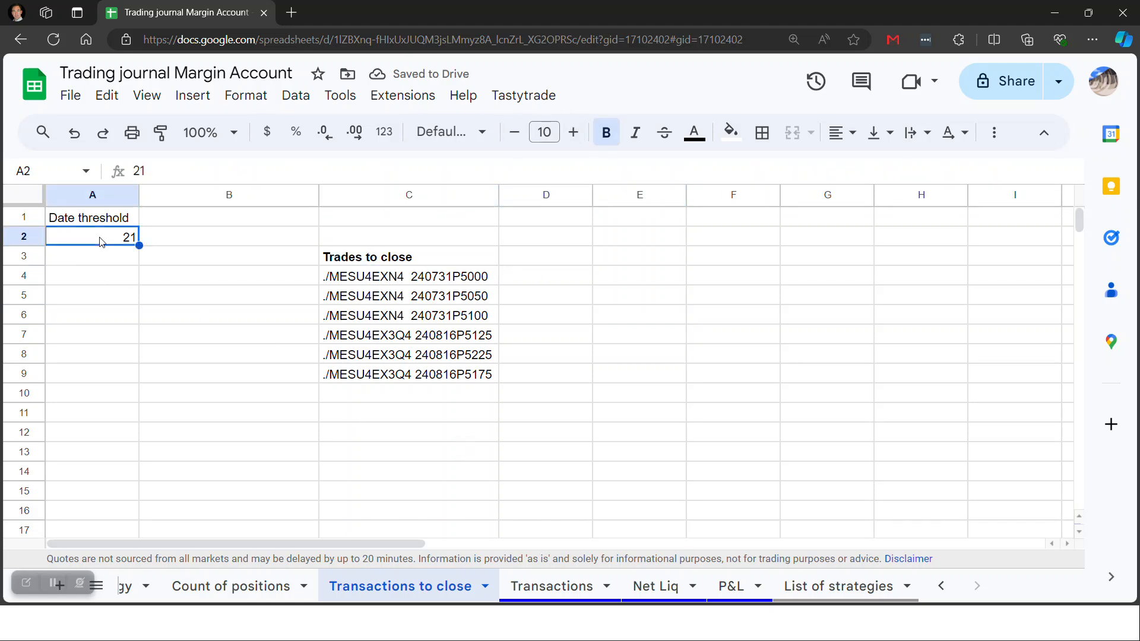
text(4)
key(Return)
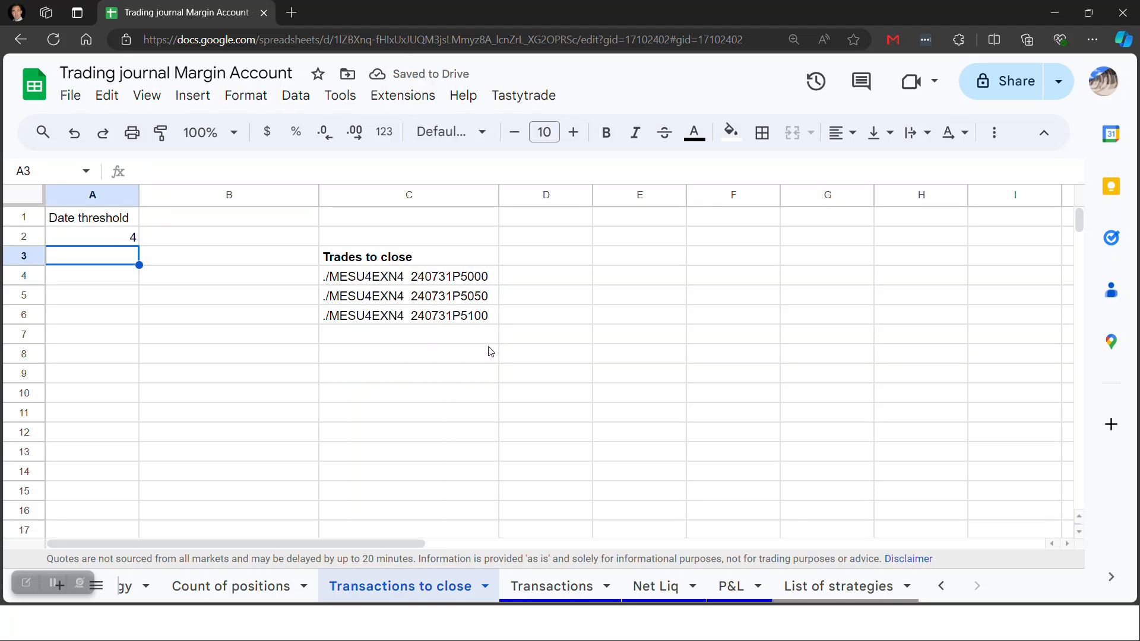
click(92, 239)
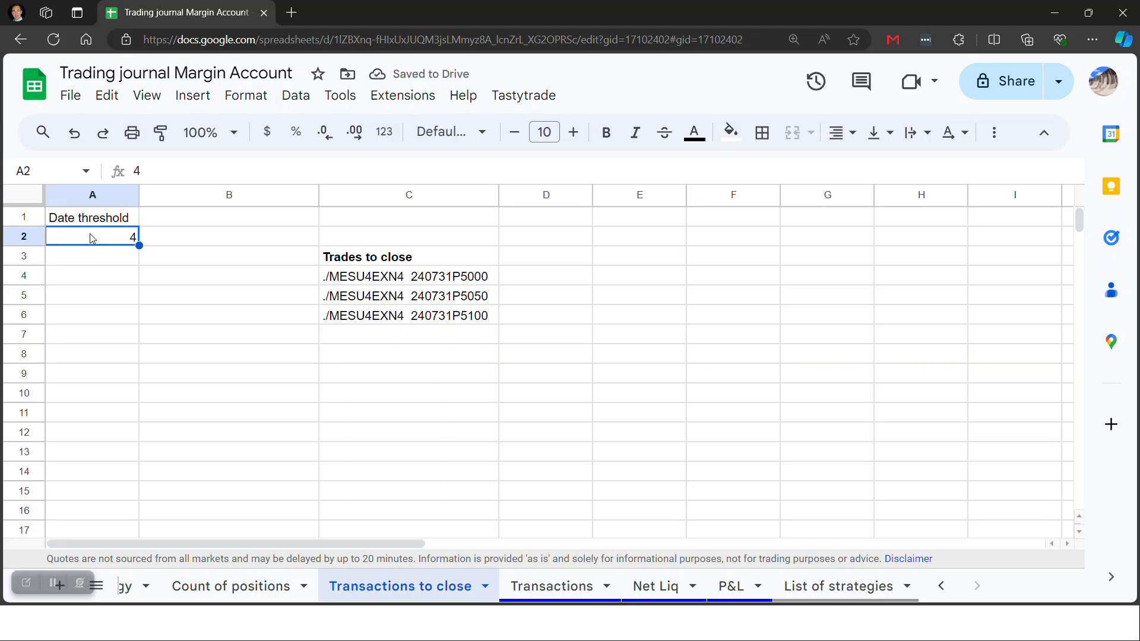
text(1)
key(Return)
click(93, 238)
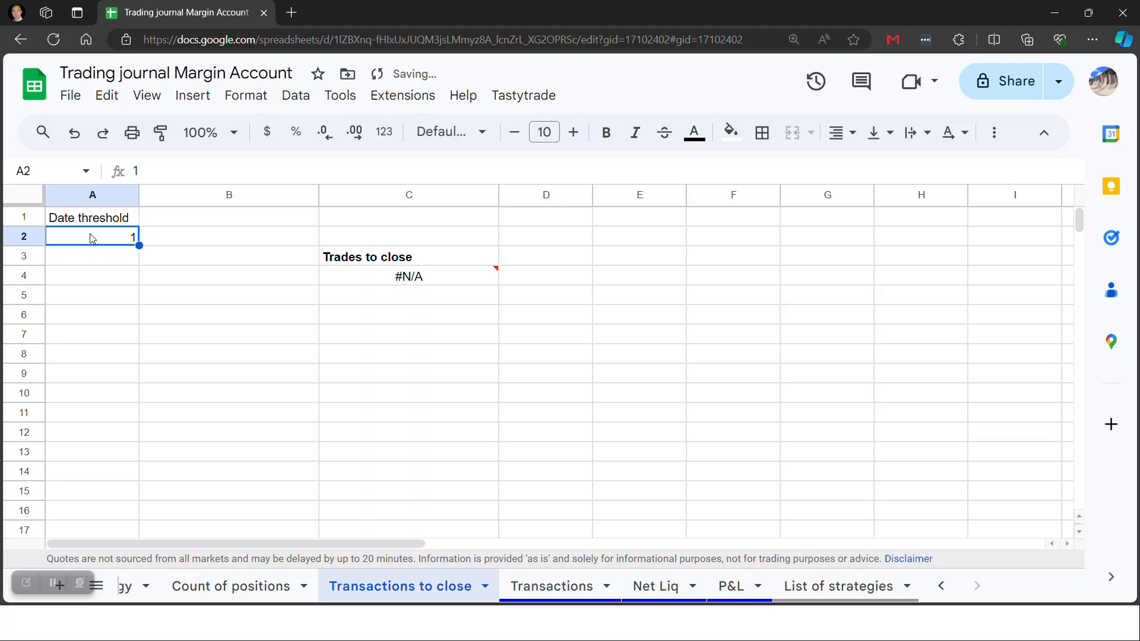
text(2)
key(Return)
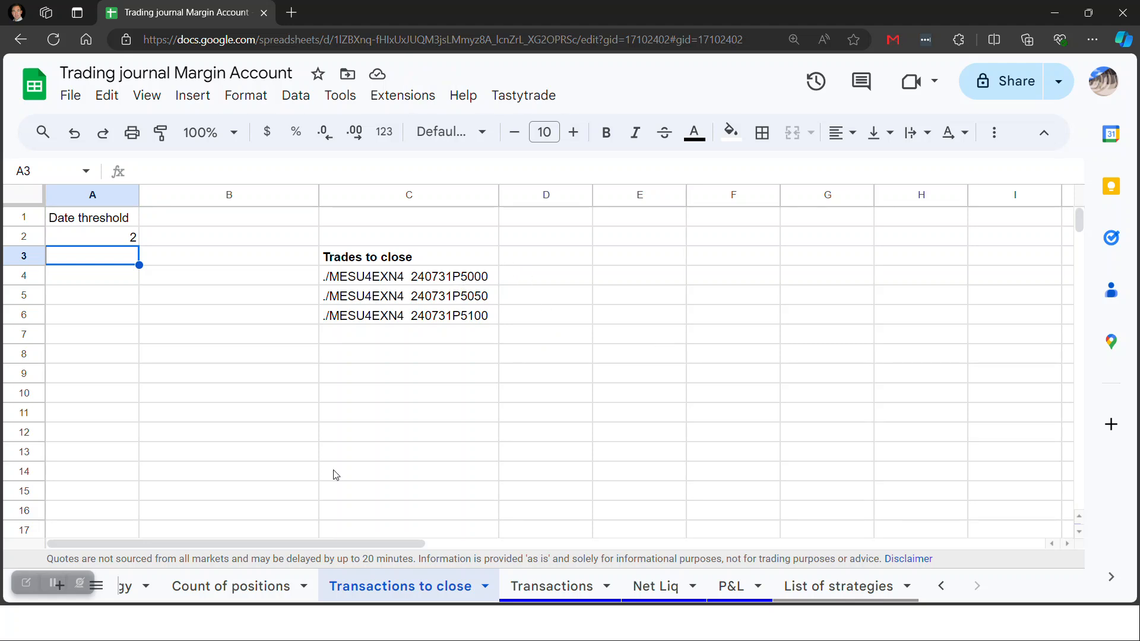
key(alt+Tab)
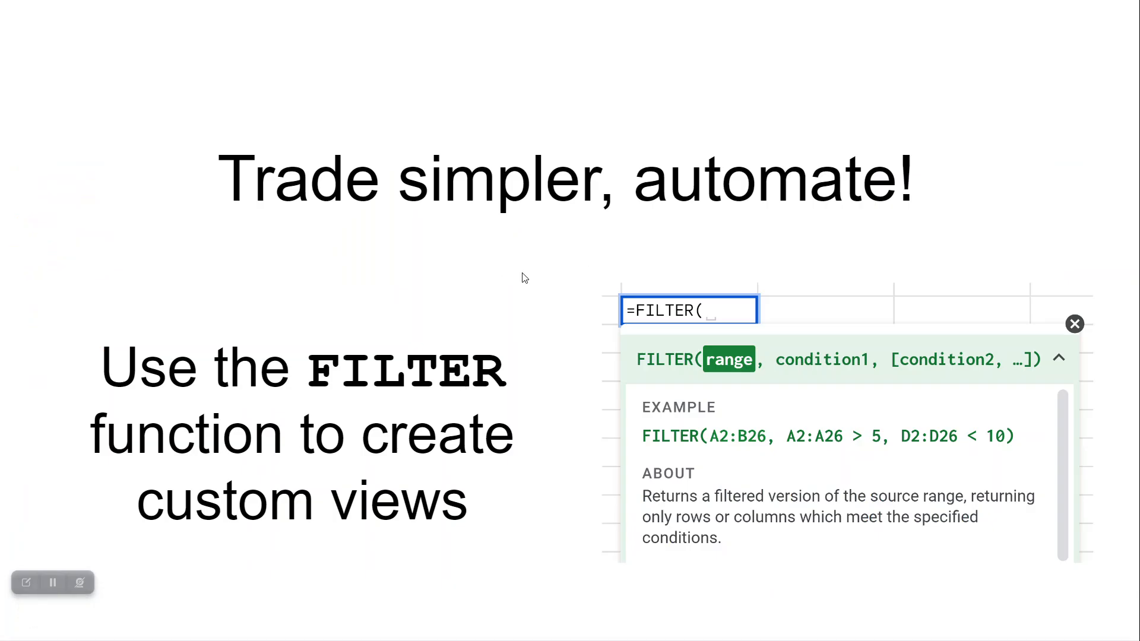
key(Right)
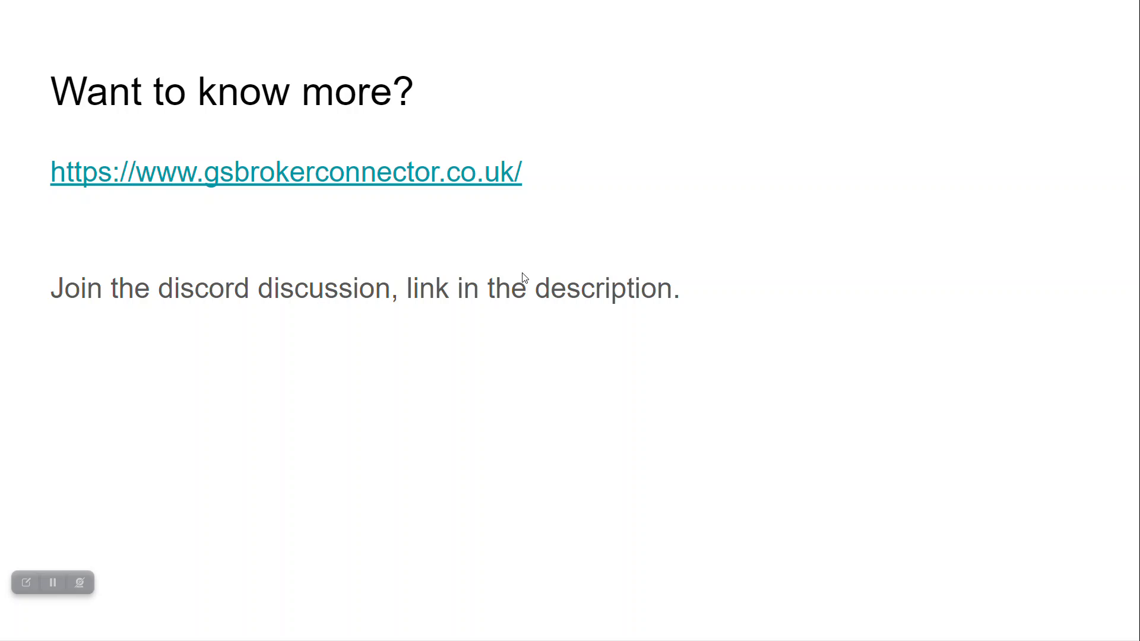